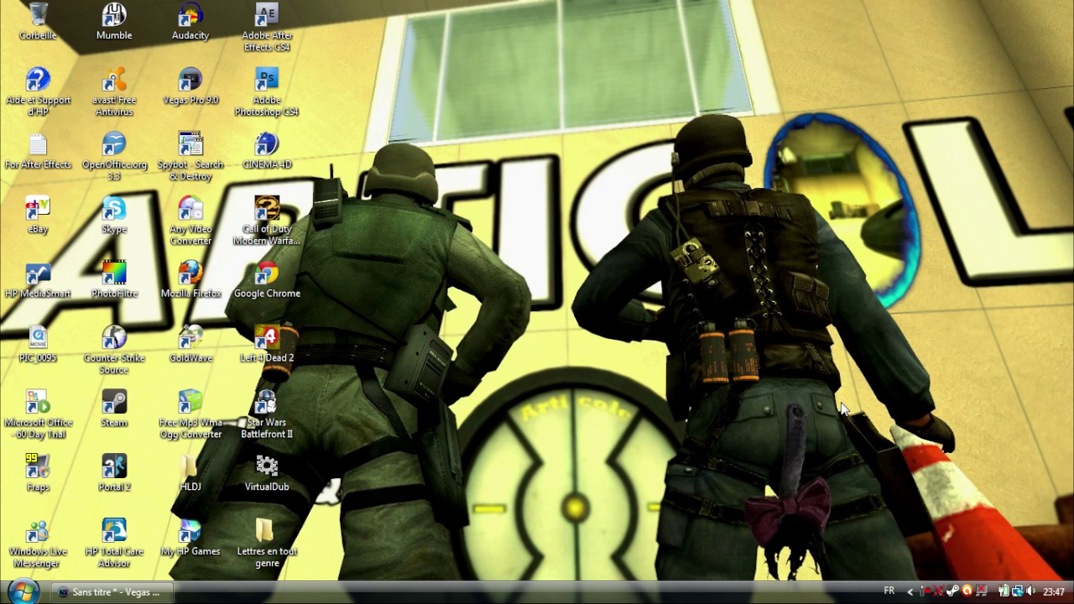
Open "Propositions de Tutos" from the "Lettres en tout genre" folder, read the tutorial proposals, and close the file and folder
double_click(250, 553)
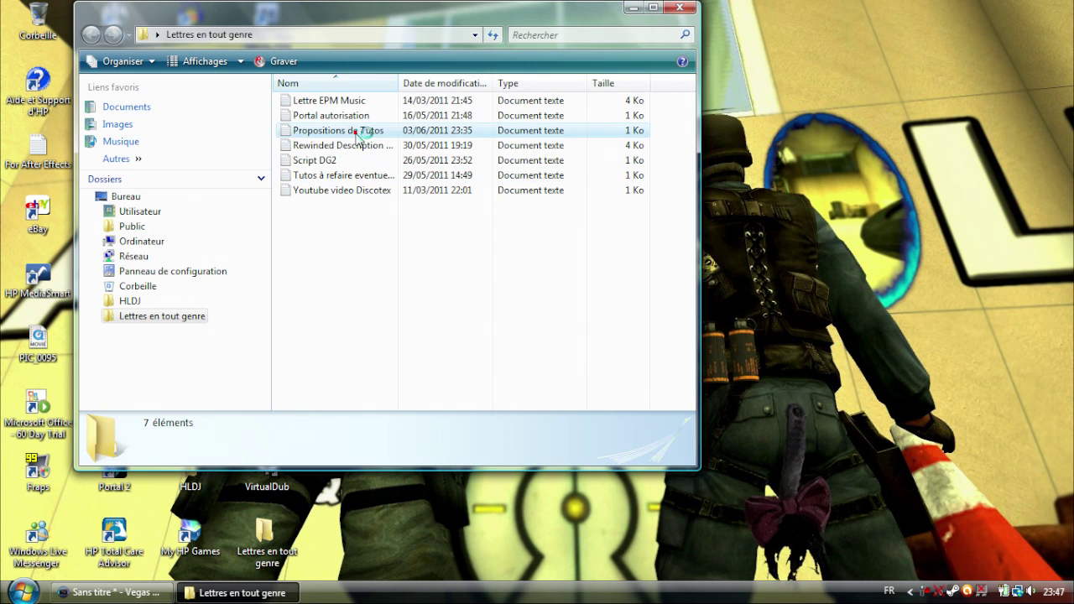
double_click(357, 137)
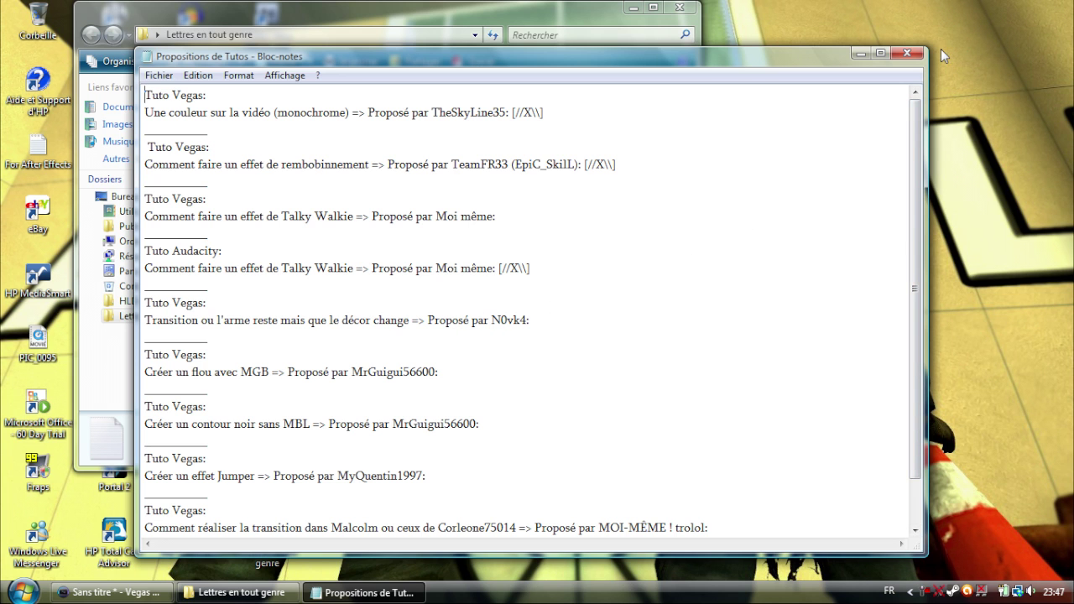
click(911, 55)
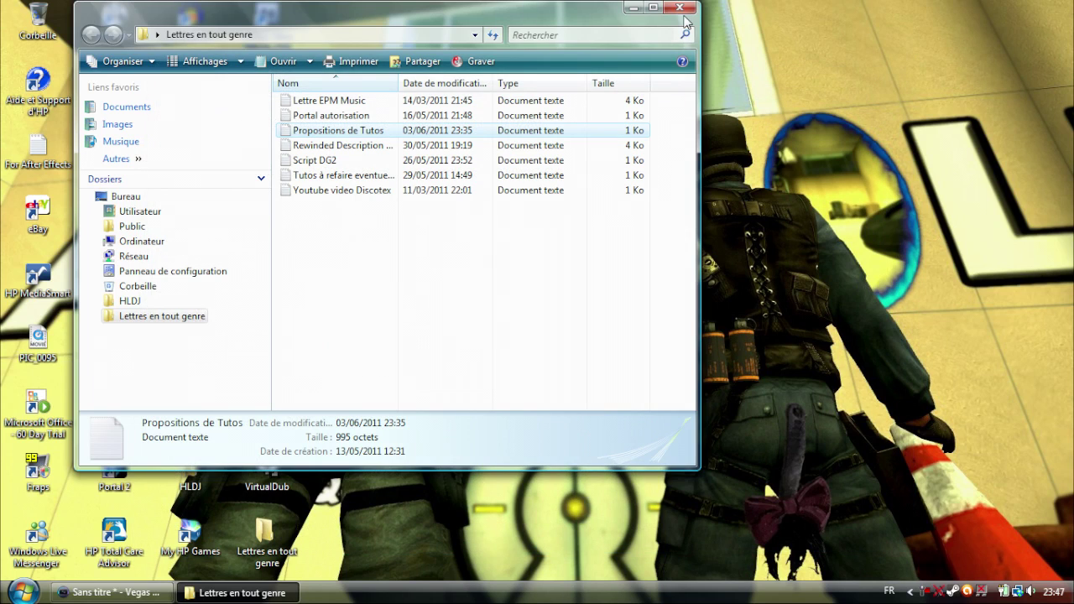
click(676, 12)
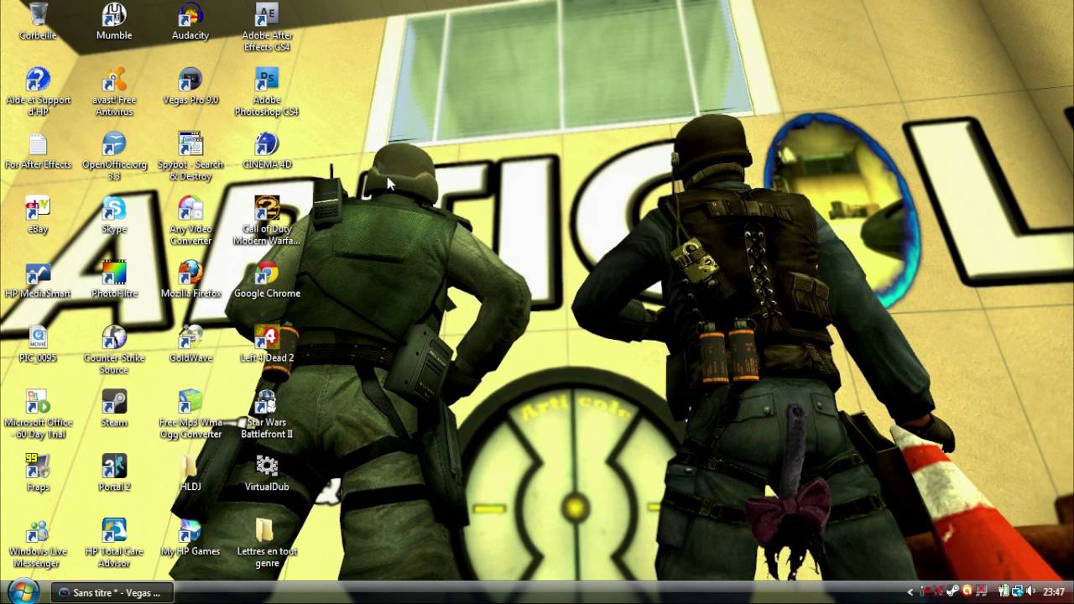
Switch to Vegas Pro and examine the first clip's frames and audio around the start of the gunshot
click(112, 591)
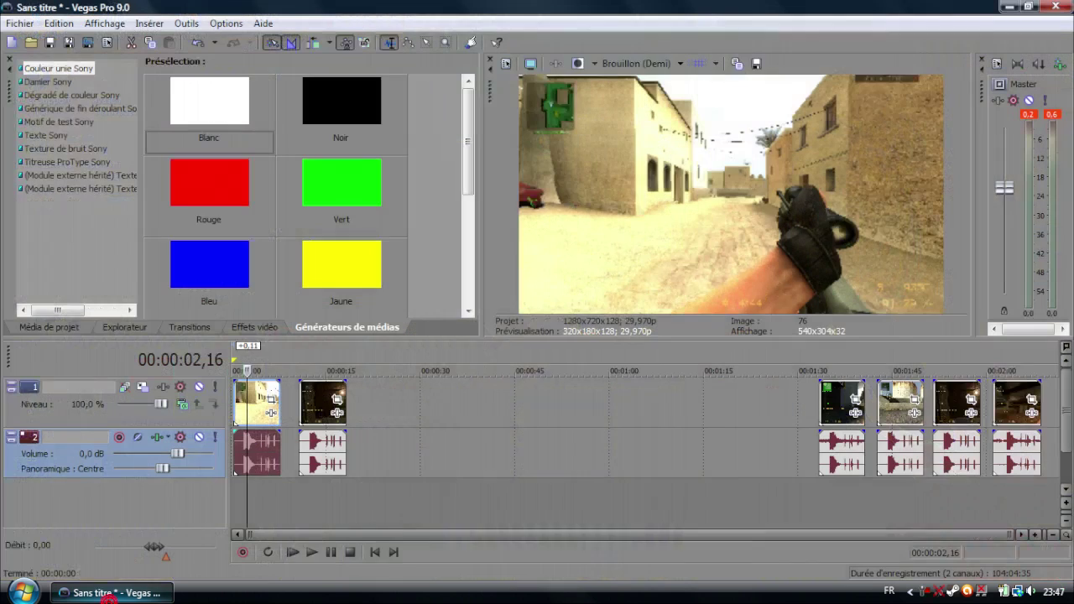
click(300, 506)
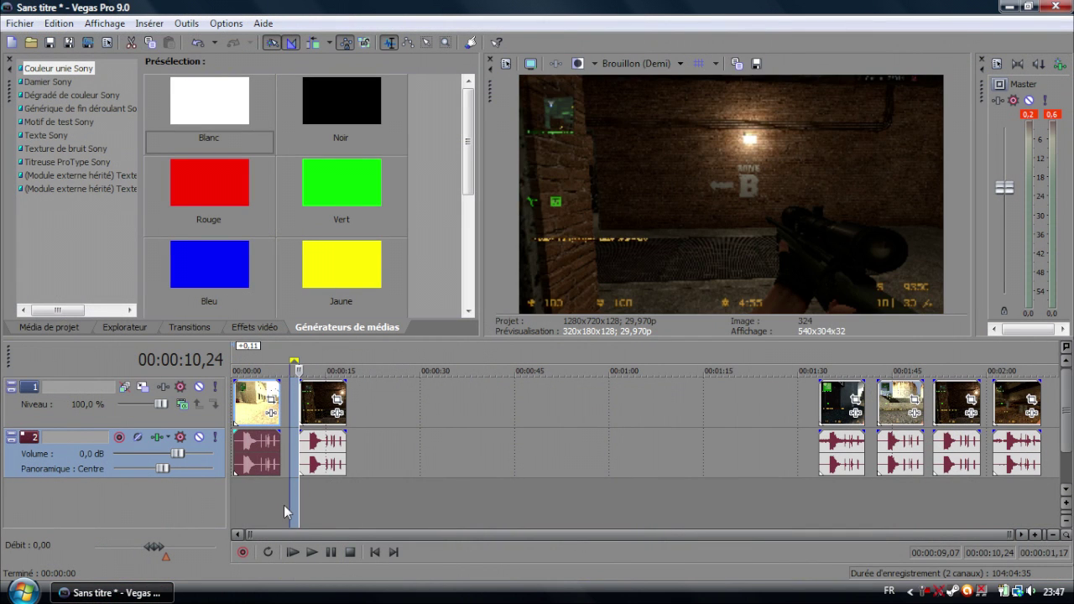
click(283, 506)
scroll(287, 504, up, 5)
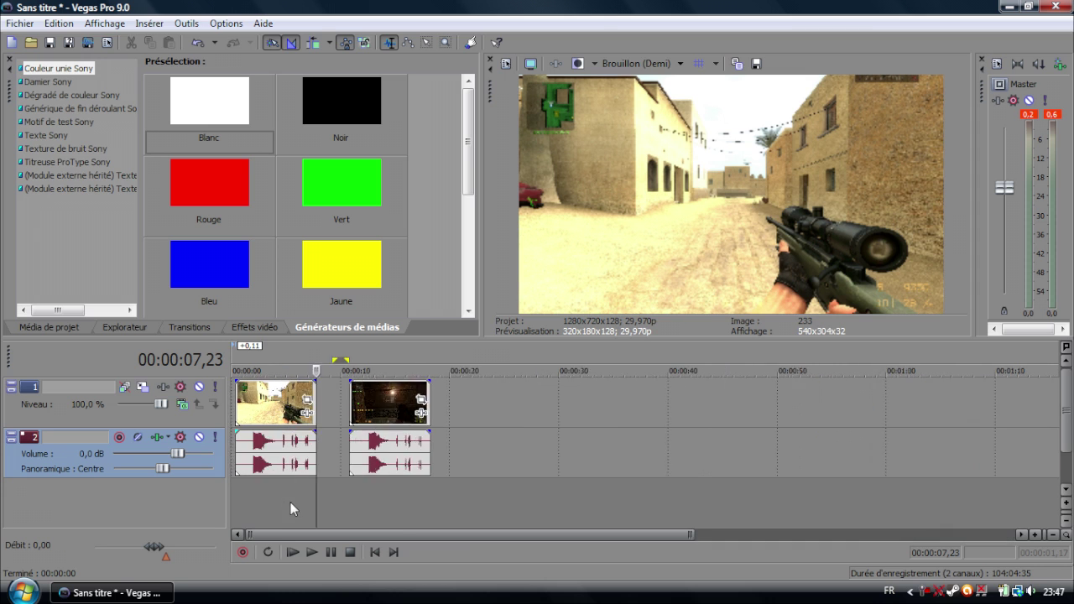
click(277, 490)
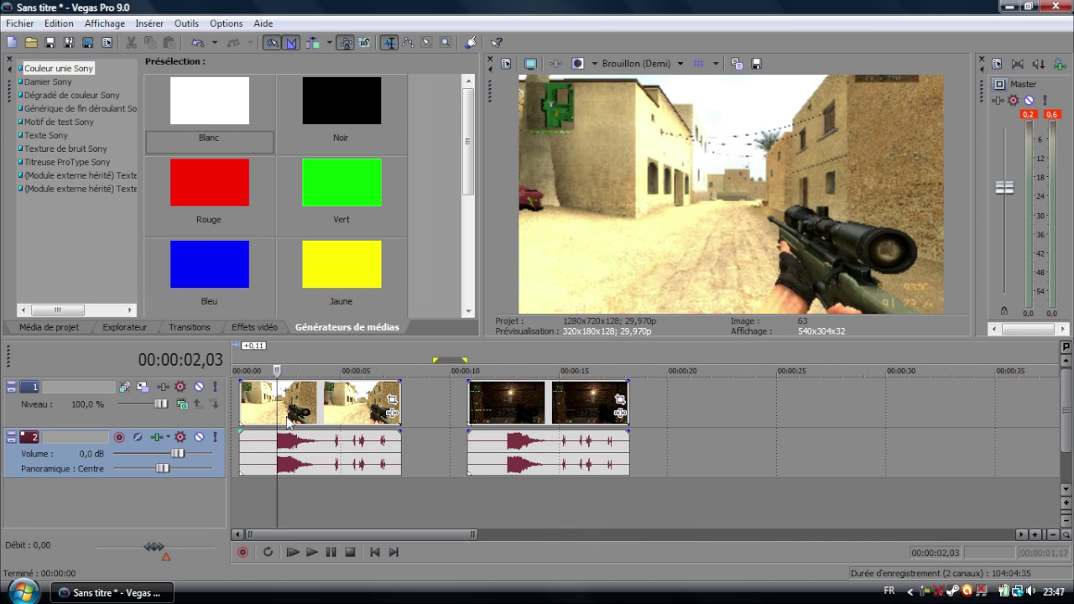
scroll(277, 413, up, 10)
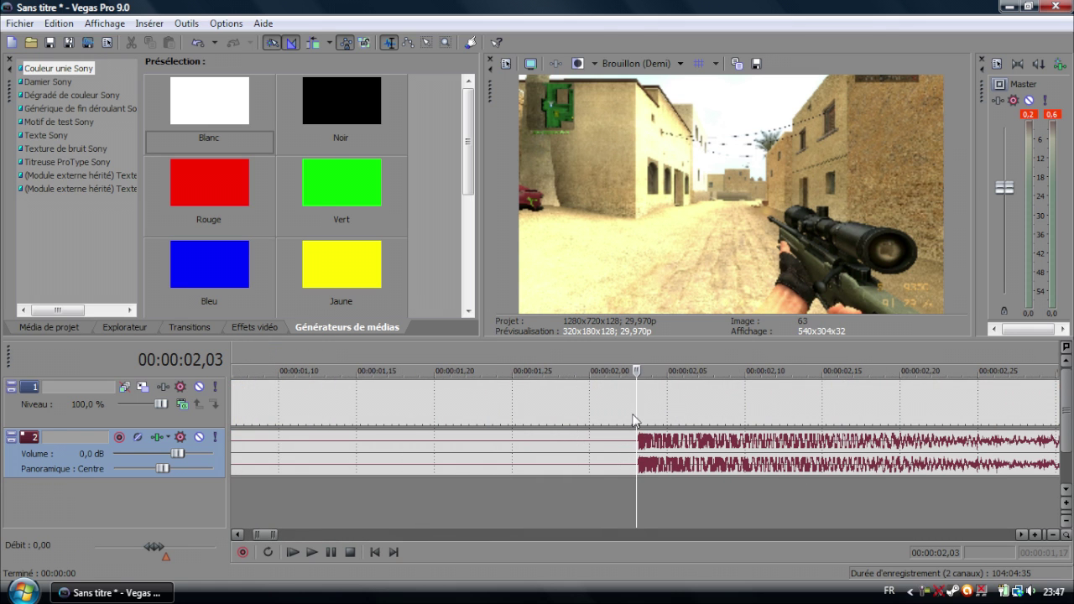
scroll(634, 411, down, 6)
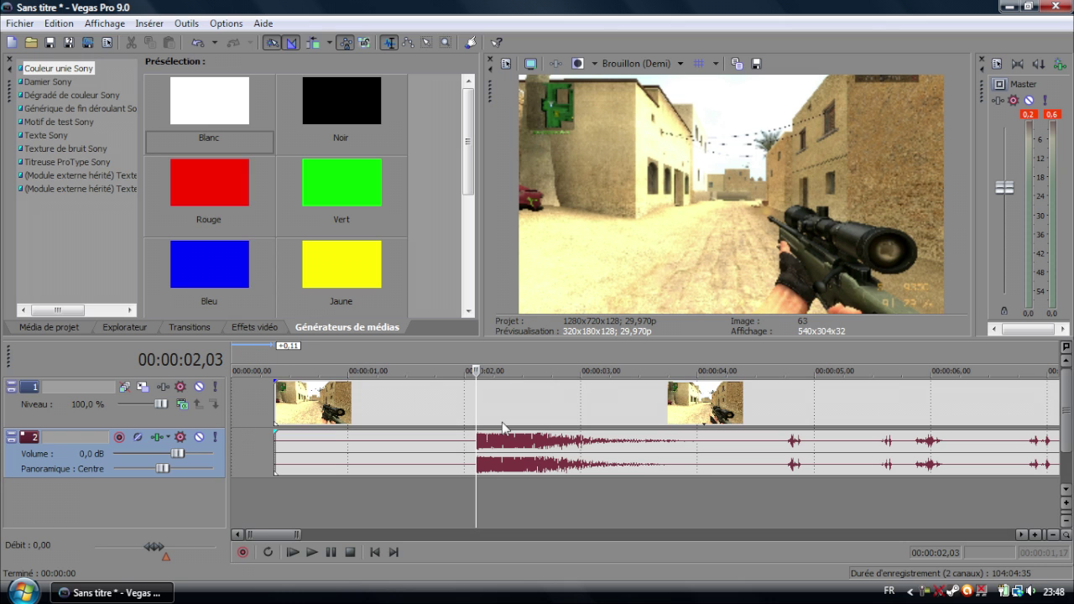
scroll(484, 410, up, 5)
click(658, 392)
click(639, 396)
Move the four distant clips earlier on the timeline, spacing them one after another behind the first two
scroll(645, 412, down, 12)
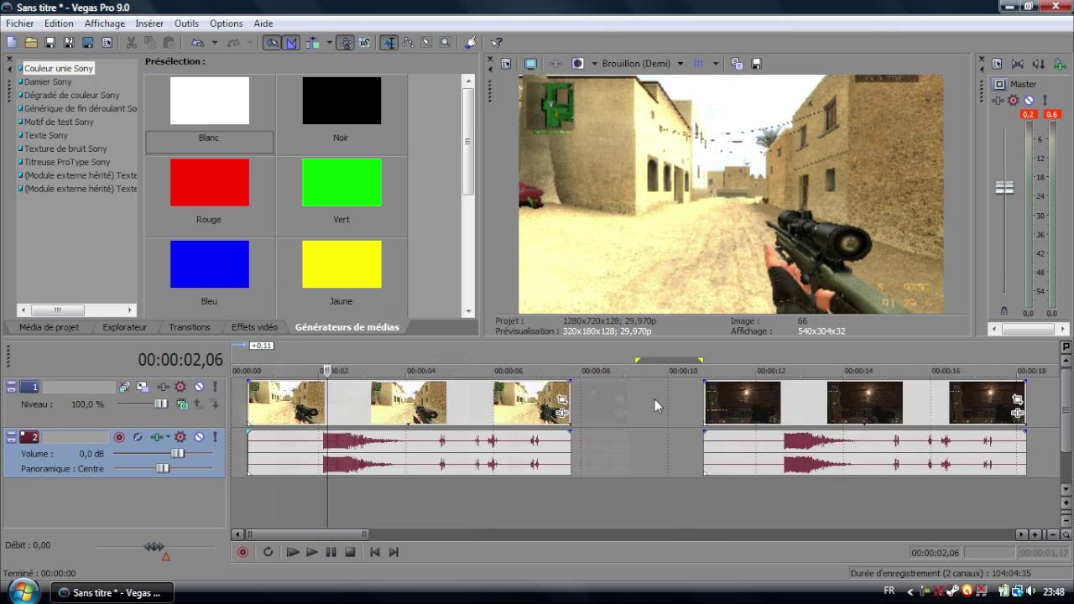
drag(828, 403, 386, 415)
drag(898, 403, 465, 413)
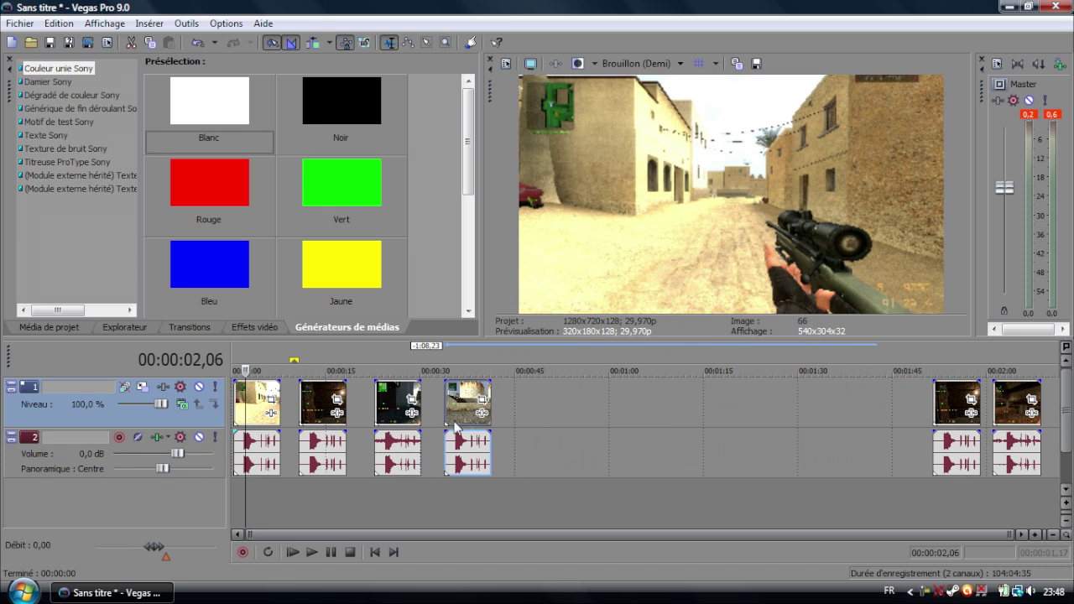
drag(956, 411, 537, 413)
drag(1007, 410, 617, 411)
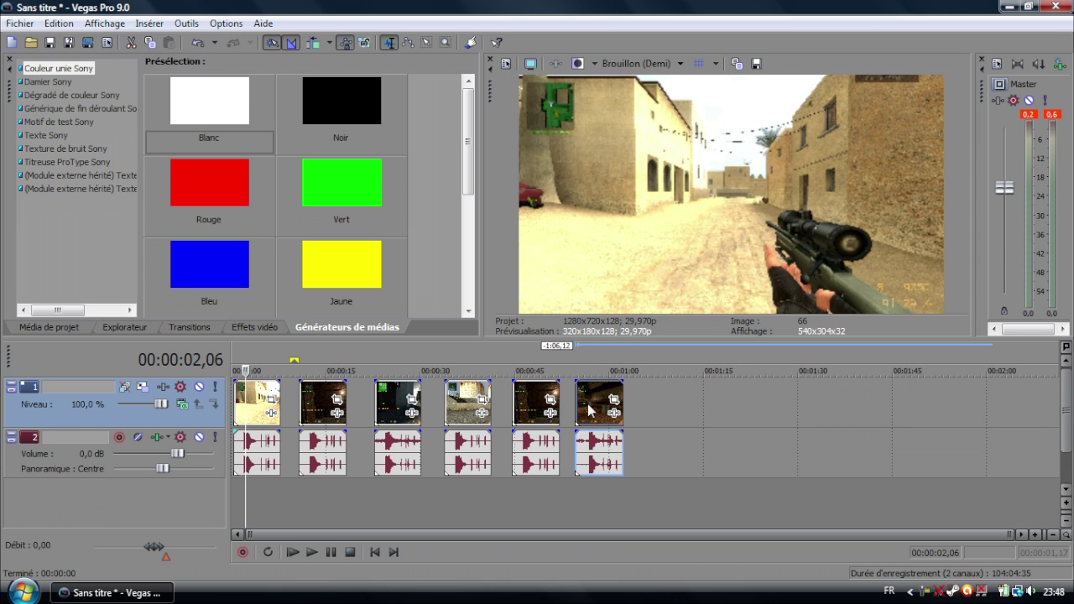
scroll(417, 462, up, 7)
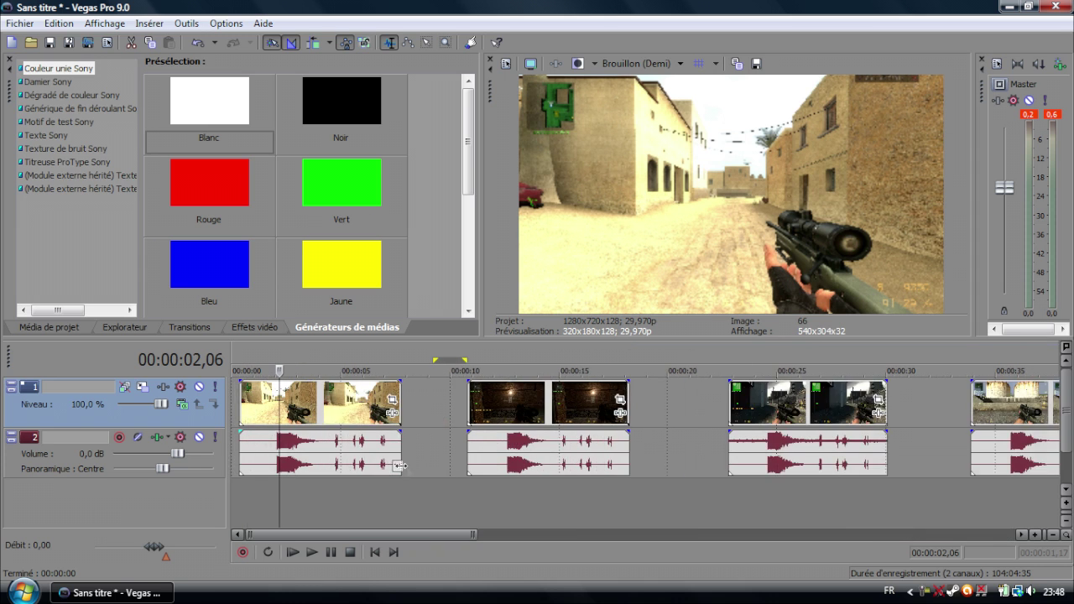
scroll(411, 470, down, 4)
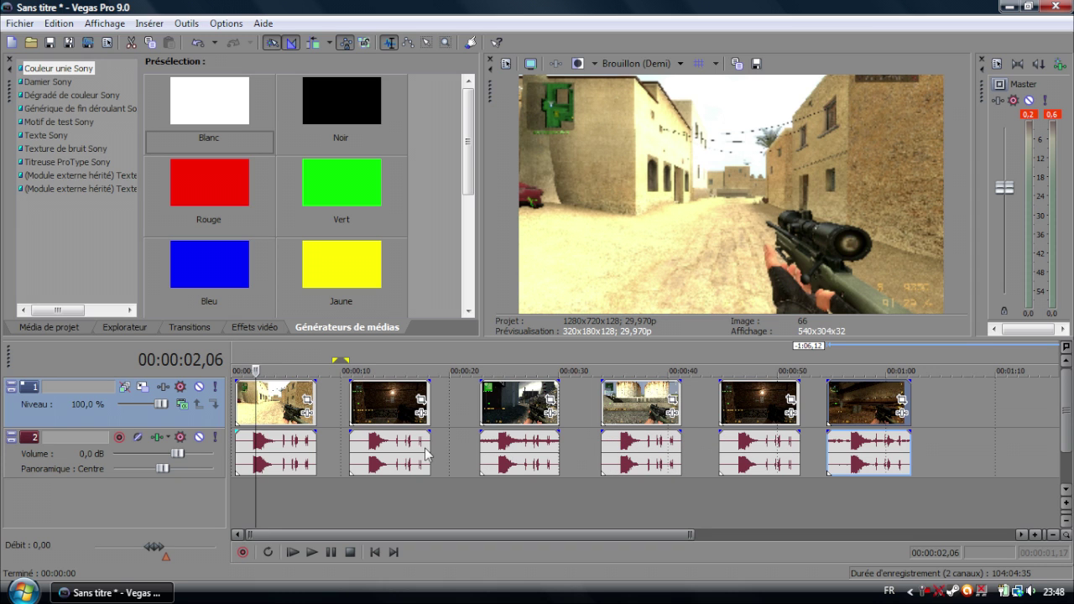
scroll(425, 454, up, 4)
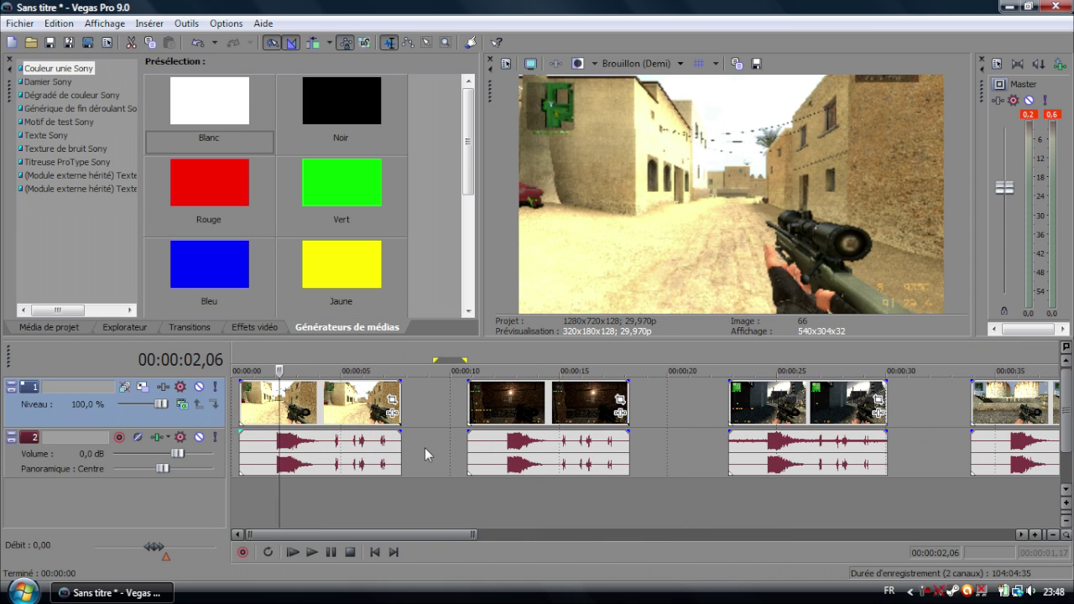
scroll(425, 454, up, 1)
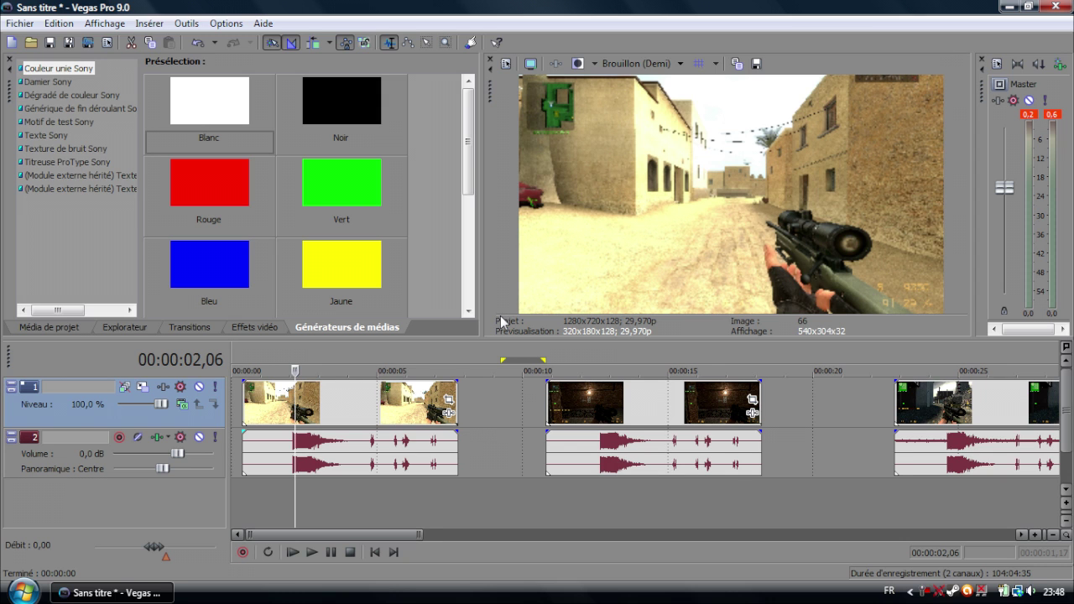
scroll(386, 417, up, 3)
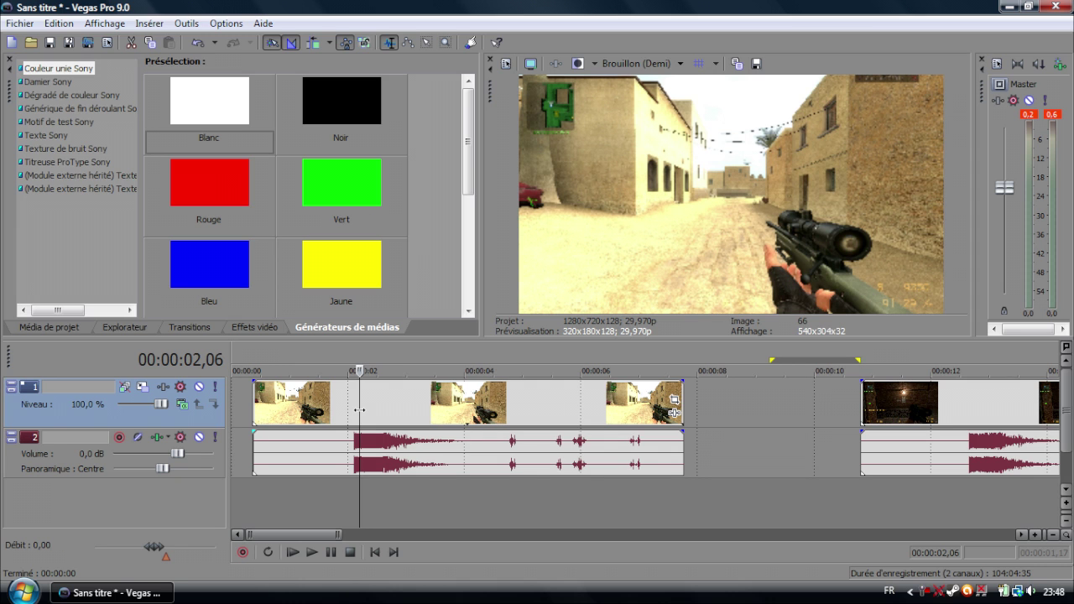
scroll(369, 411, up, 2)
scroll(382, 416, down, 4)
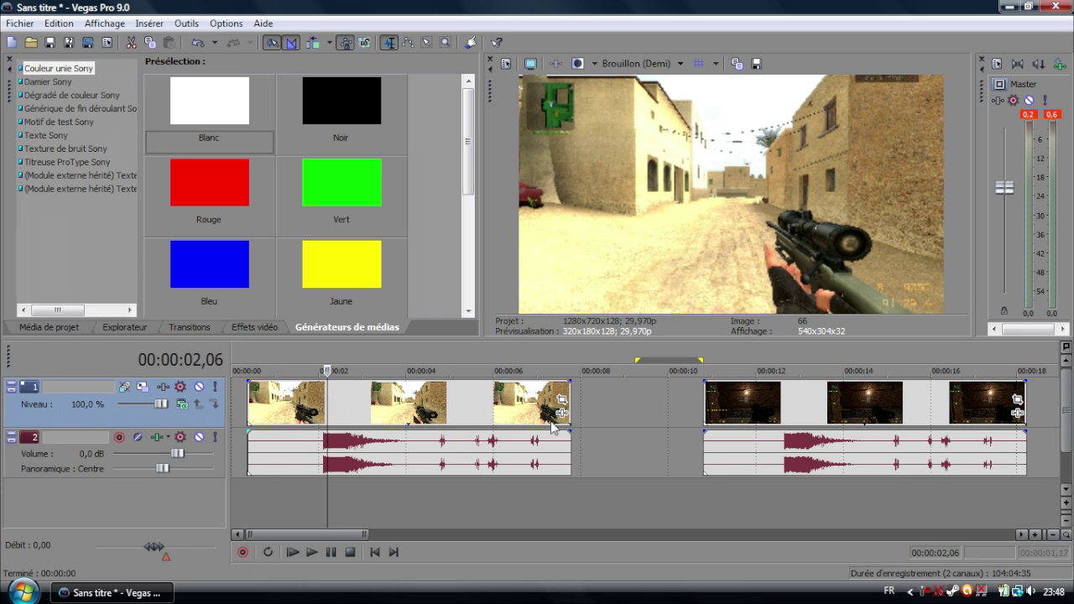
Split the first clip at 00:00:02,08, just after the gunshot starts
scroll(513, 428, up, 2)
scroll(423, 405, up, 3)
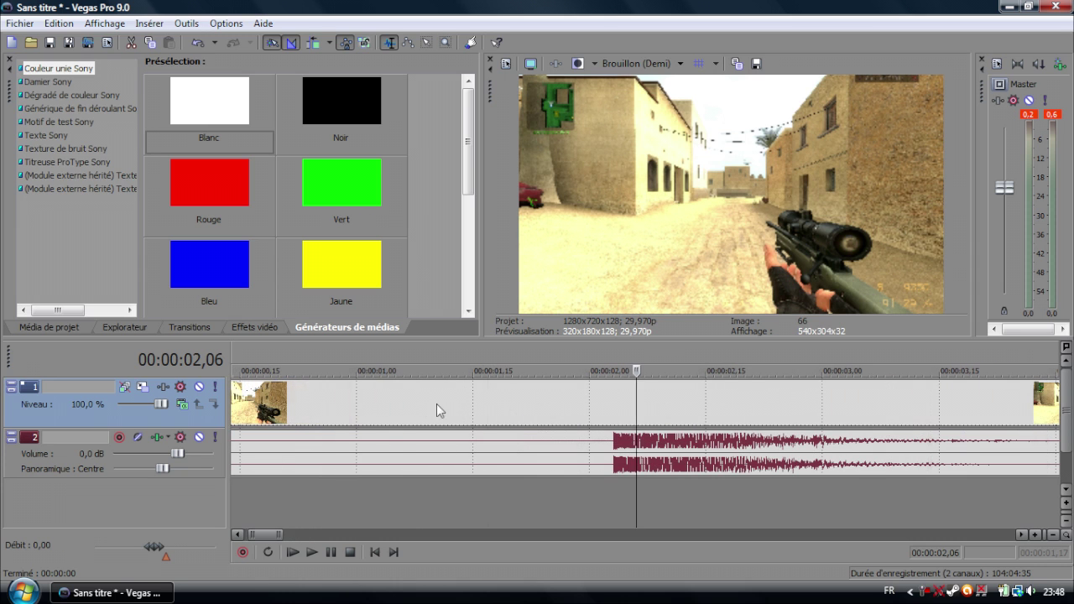
mouse_move(635, 406)
mouse_down()
mouse_move(529, 405)
mouse_move(650, 414)
mouse_up()
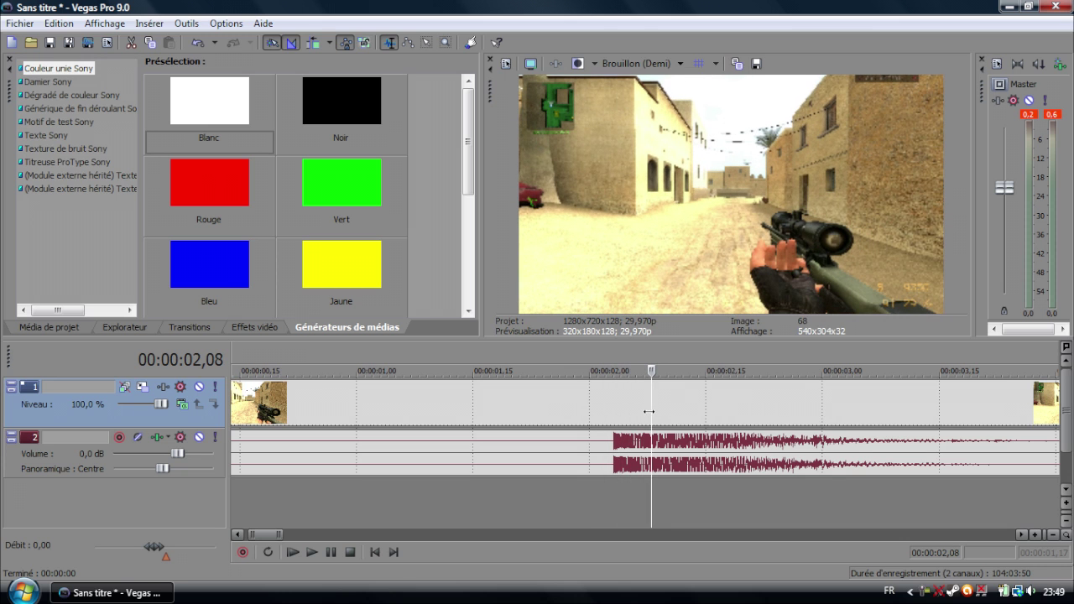
click(649, 418)
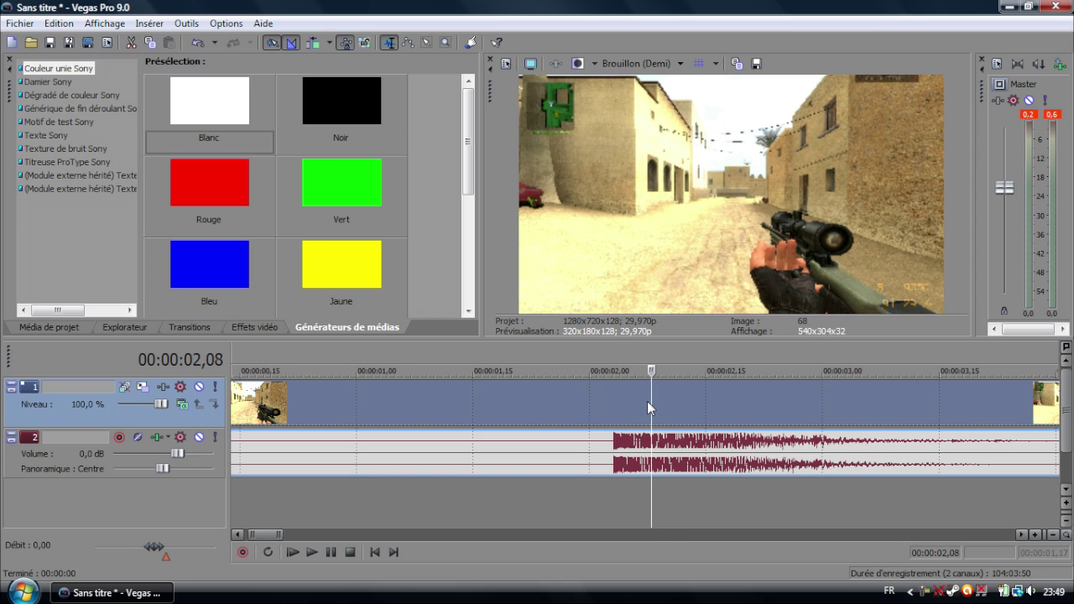
key(s)
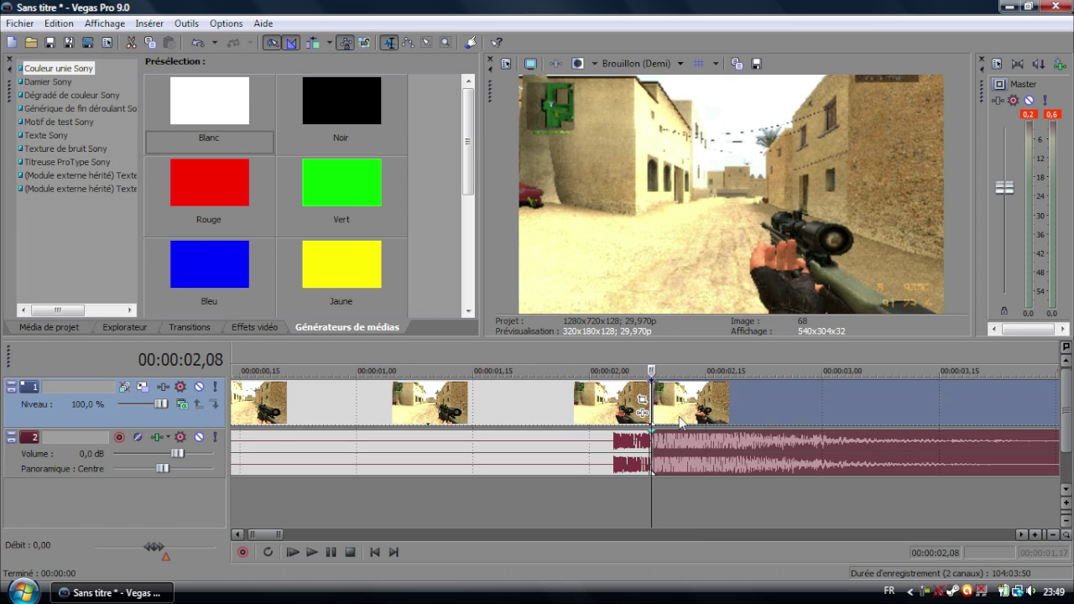
Delete the part of the first clip that follows the split
click(678, 403)
scroll(679, 403, down, 3)
click(404, 404)
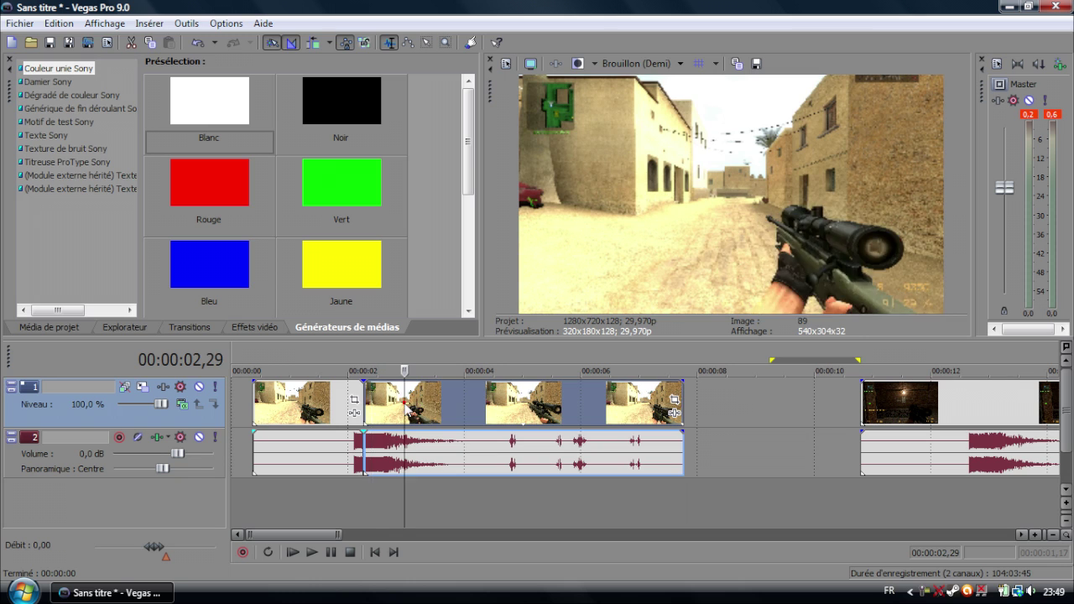
key(Delete)
Trim the start of the dark second clip and move it to just behind the end of the first clip
scroll(559, 434, down, 4)
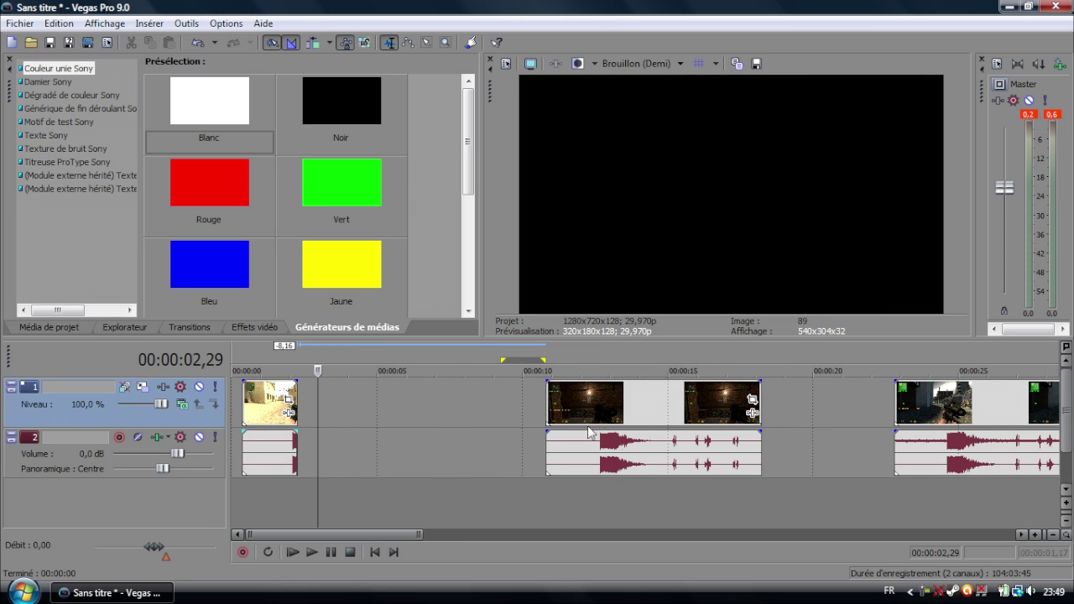
drag(547, 403, 327, 409)
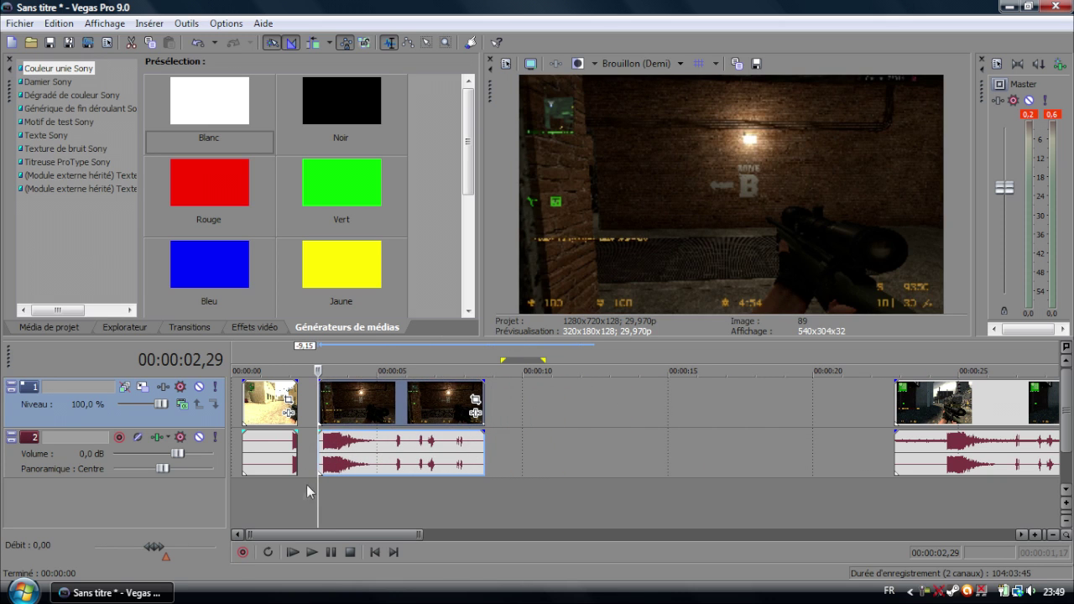
scroll(308, 491, up, 5)
drag(986, 403, 761, 392)
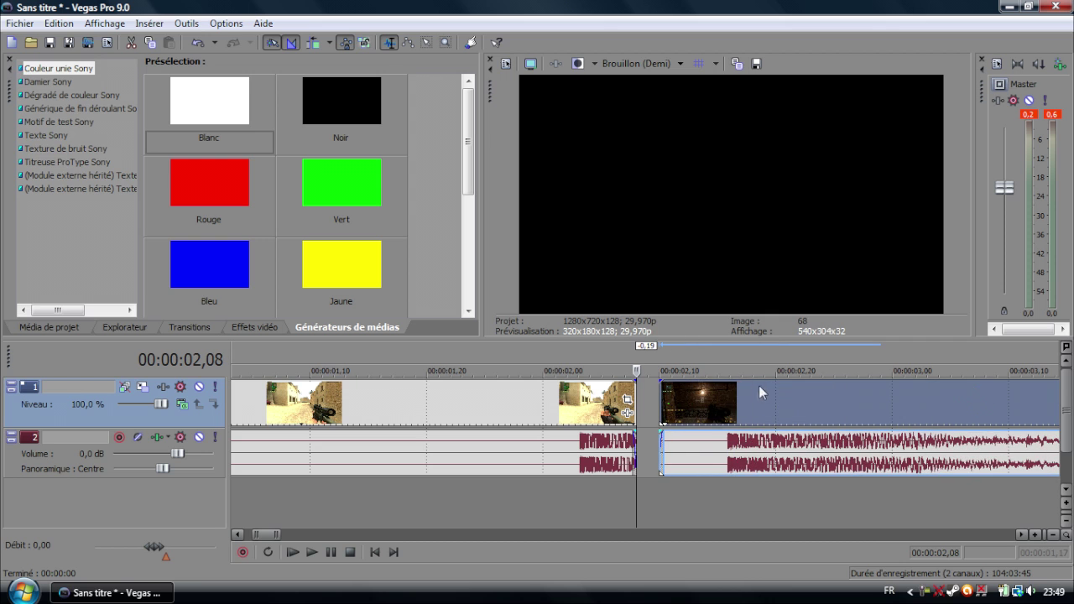
Trim the second clip's start to just before its gunshot and bring it back within a few frames of the first clip
click(599, 491)
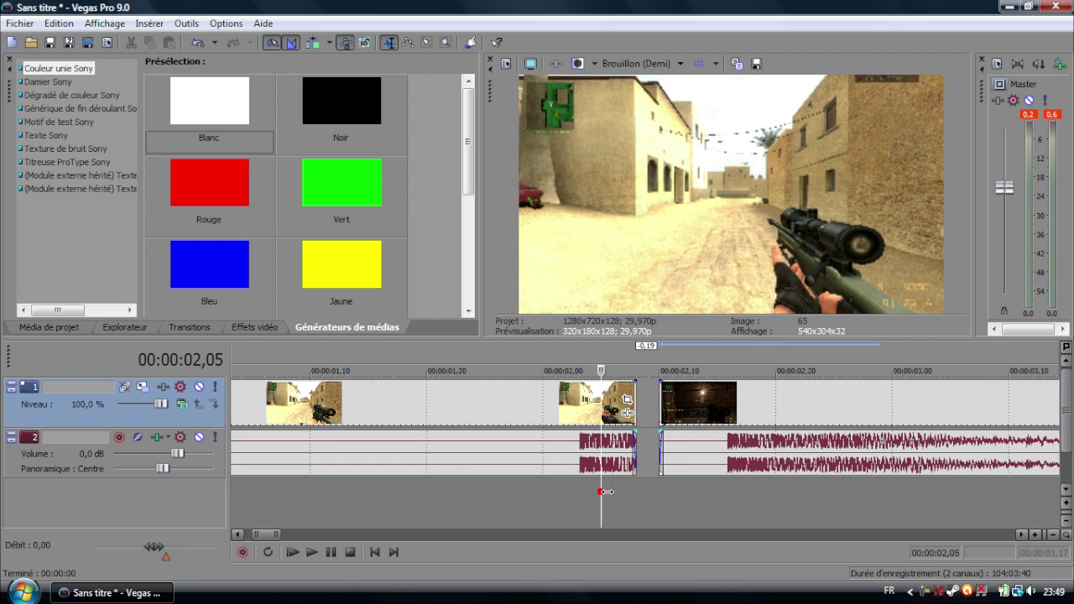
click(624, 491)
drag(662, 404, 727, 402)
scroll(727, 402, up, 3)
drag(892, 402, 680, 416)
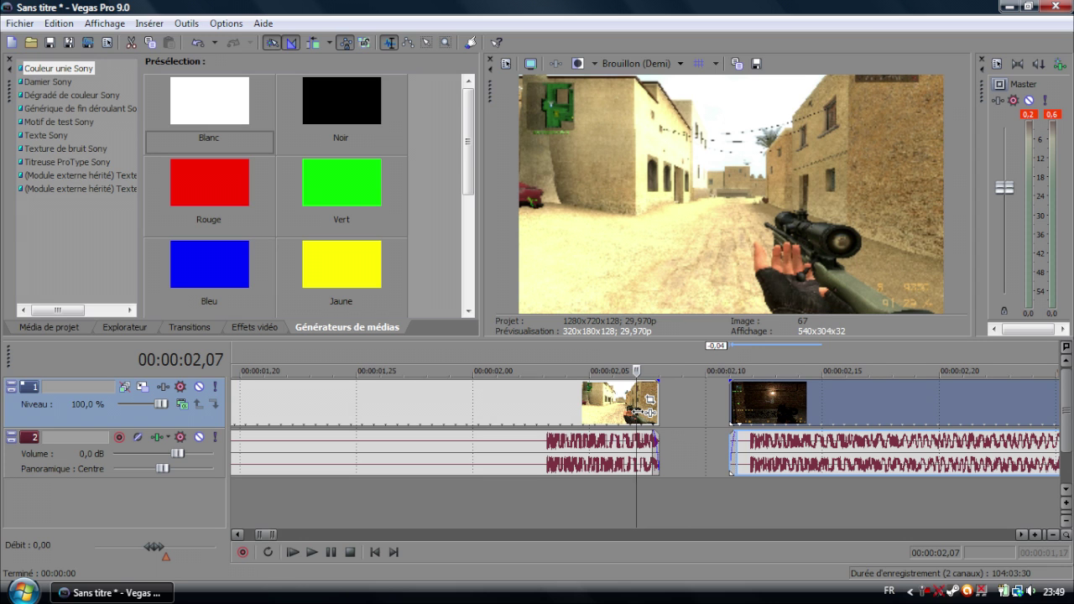
Trim about three more frames off the second clip's start and overlap it one frame with the first clip's end
drag(638, 412, 822, 427)
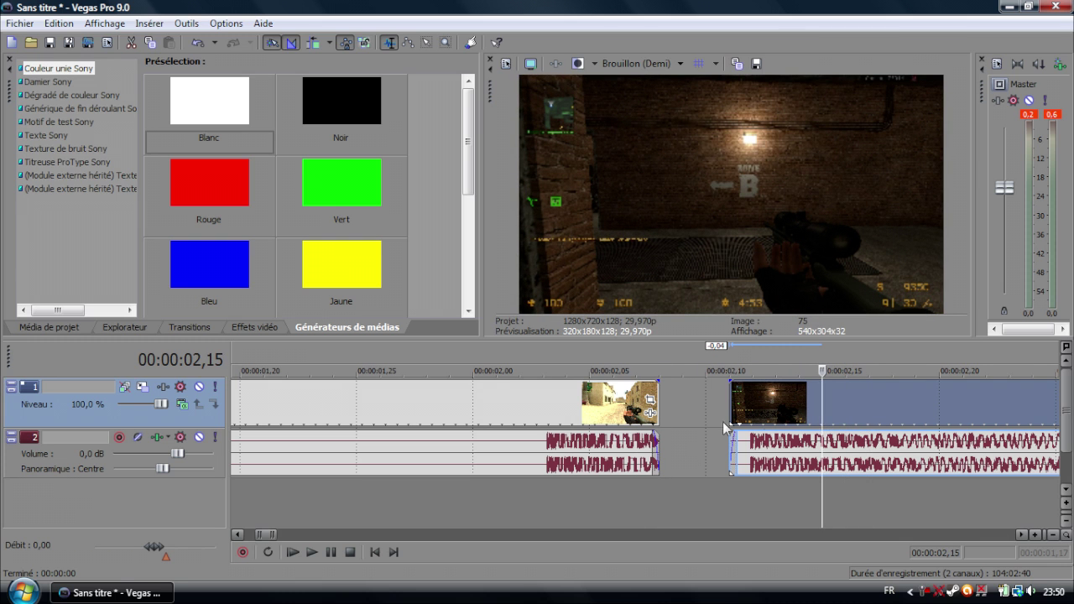
drag(728, 394, 799, 396)
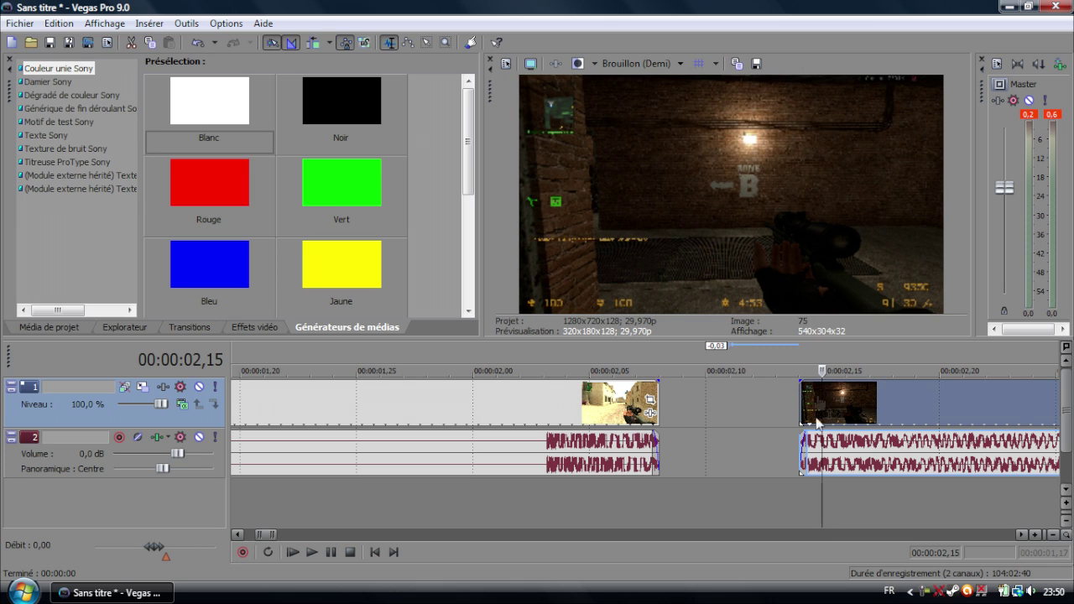
drag(821, 406, 719, 385)
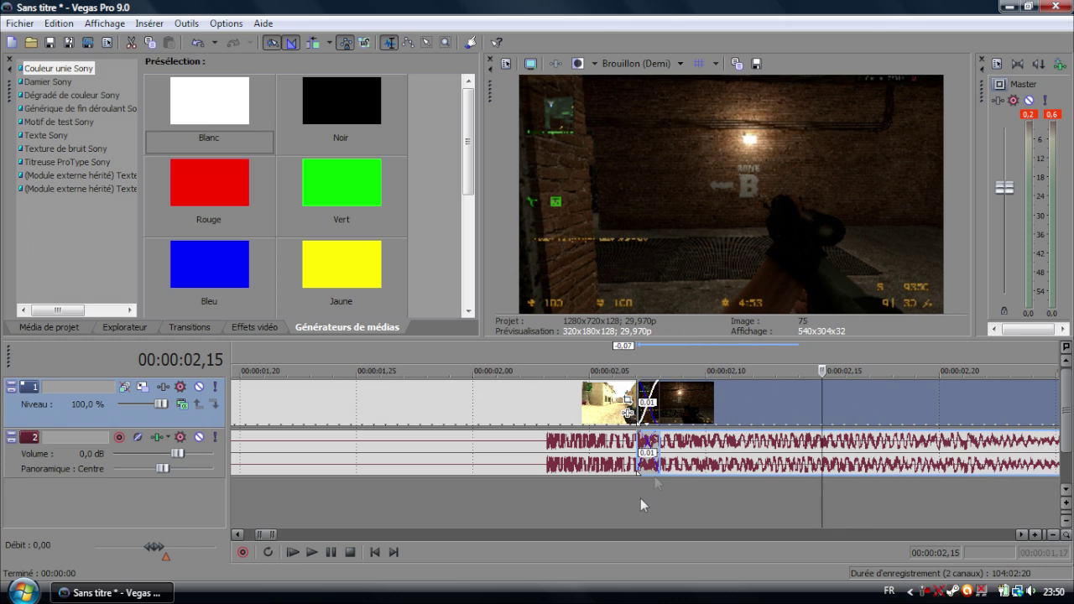
Check the weapon's position across the overlap and widen the crossfade between the first two clips to two frames
click(640, 500)
scroll(671, 494, up, 3)
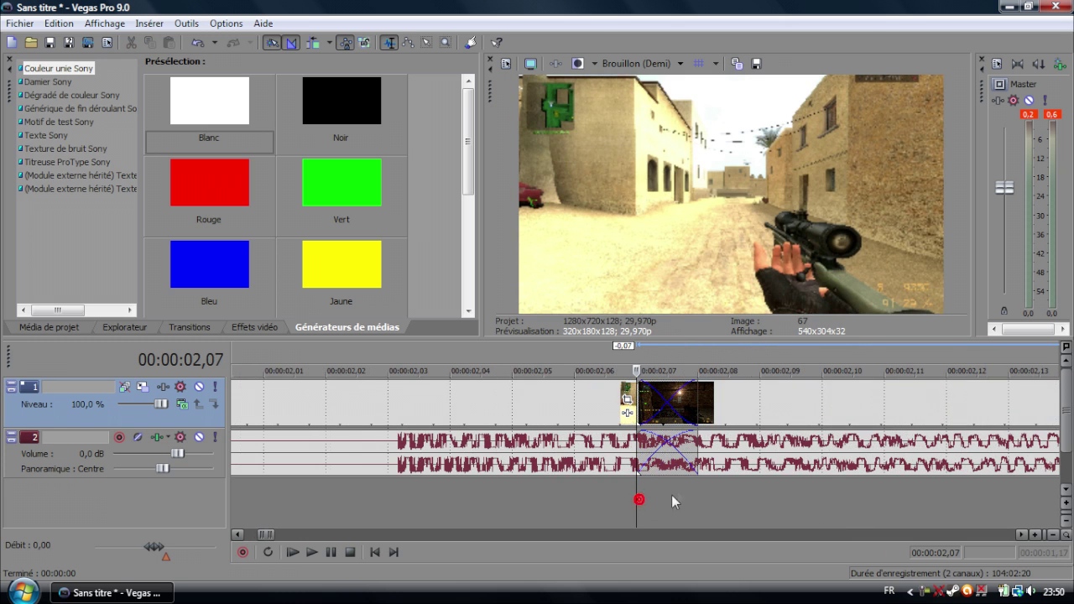
drag(638, 488, 697, 479)
drag(789, 386, 741, 395)
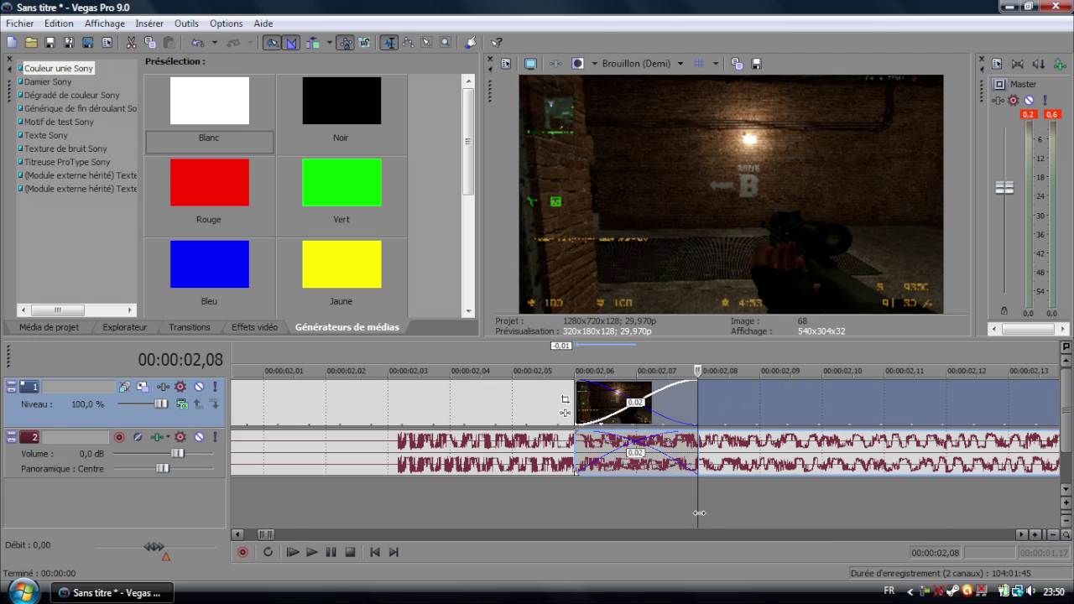
click(700, 515)
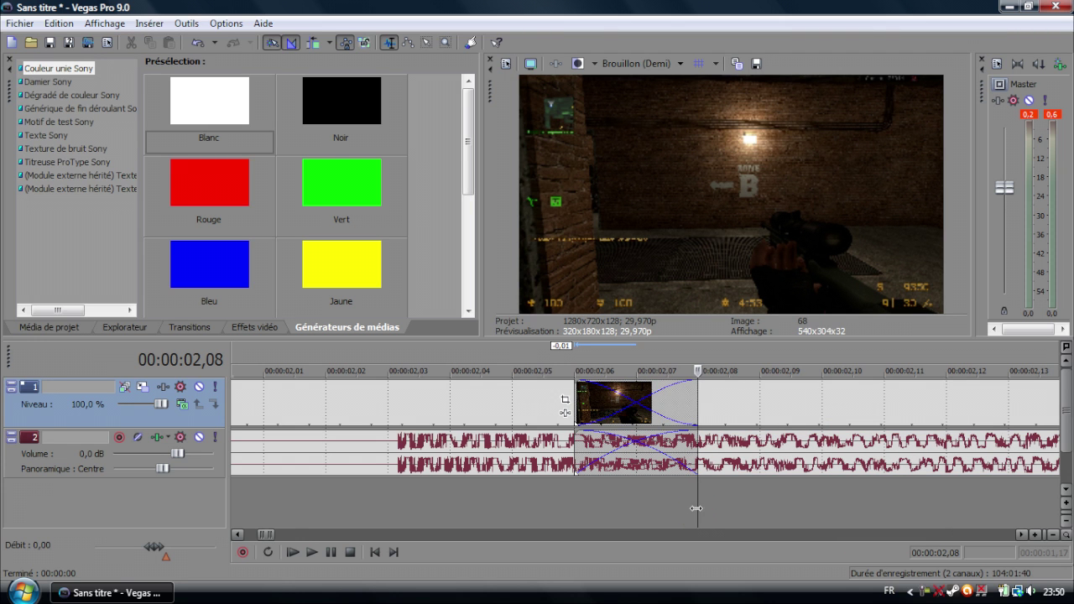
Scrub back and forth over the crossfade between the first two clips to examine the weapon's position and the scenery change
drag(667, 505, 575, 470)
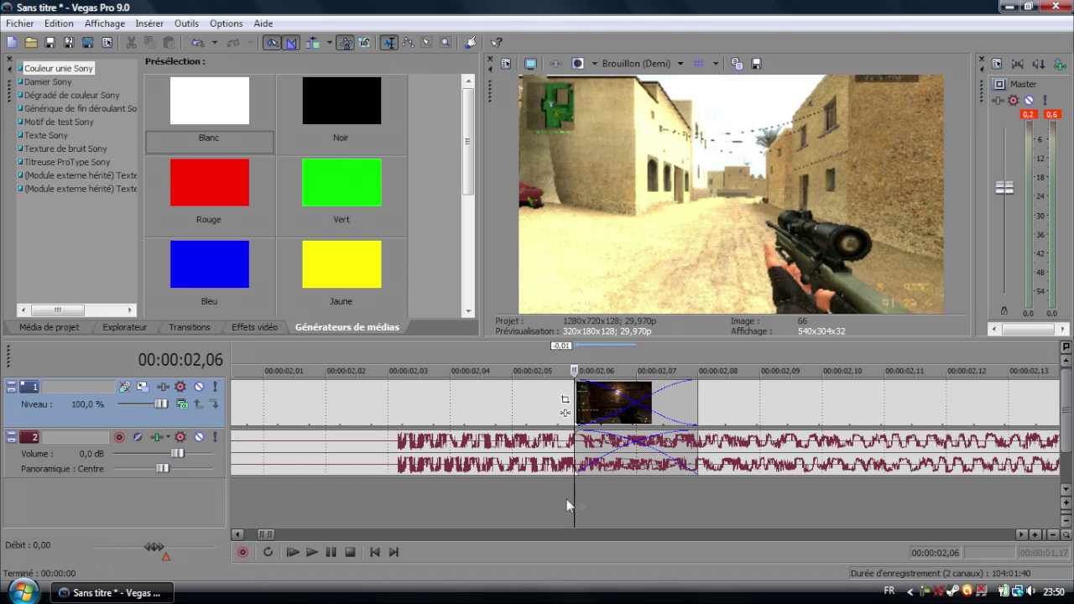
drag(576, 500, 757, 485)
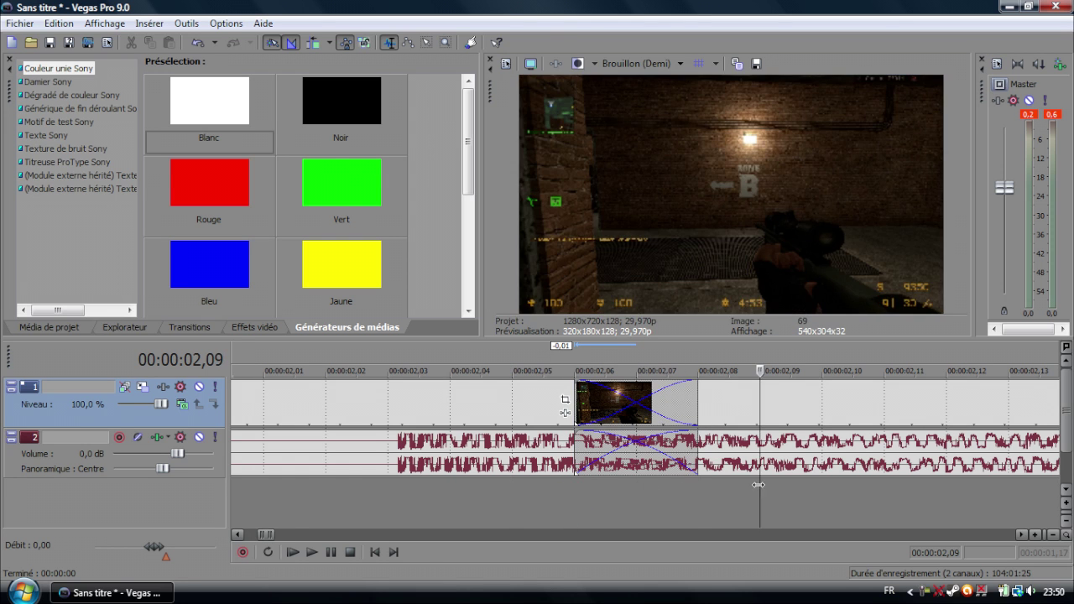
drag(654, 467, 694, 457)
drag(759, 470, 575, 470)
drag(565, 411, 513, 421)
drag(626, 411, 540, 389)
drag(615, 389, 737, 391)
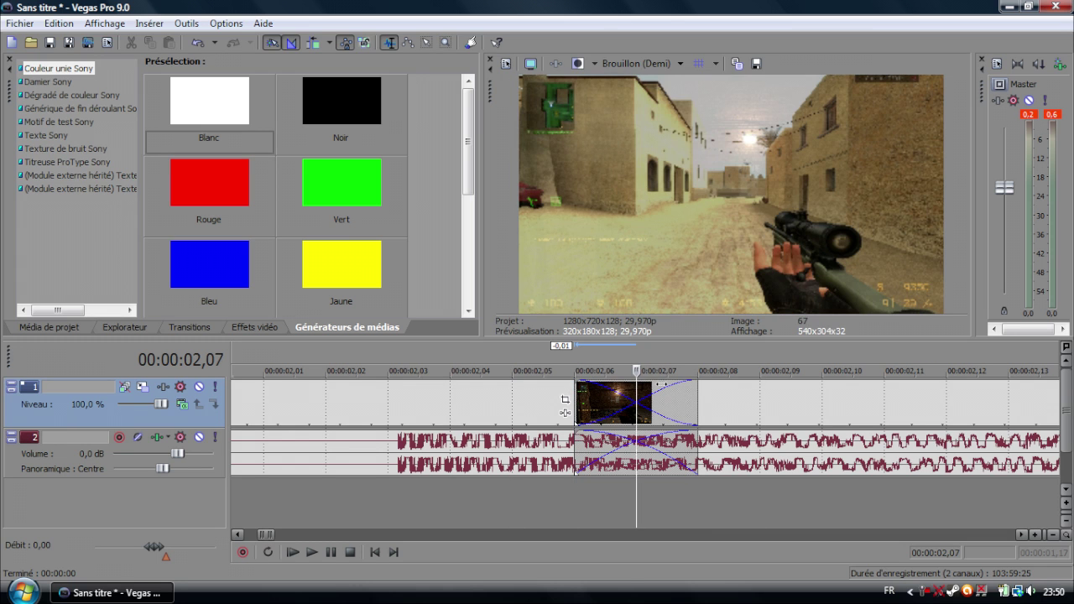
drag(633, 397, 732, 412)
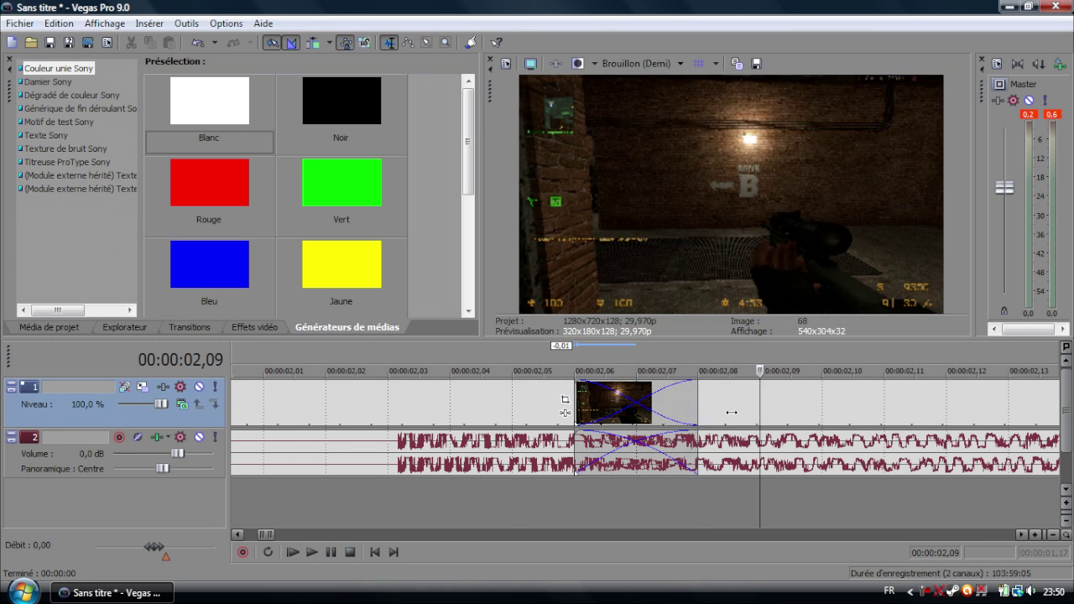
drag(801, 417, 442, 411)
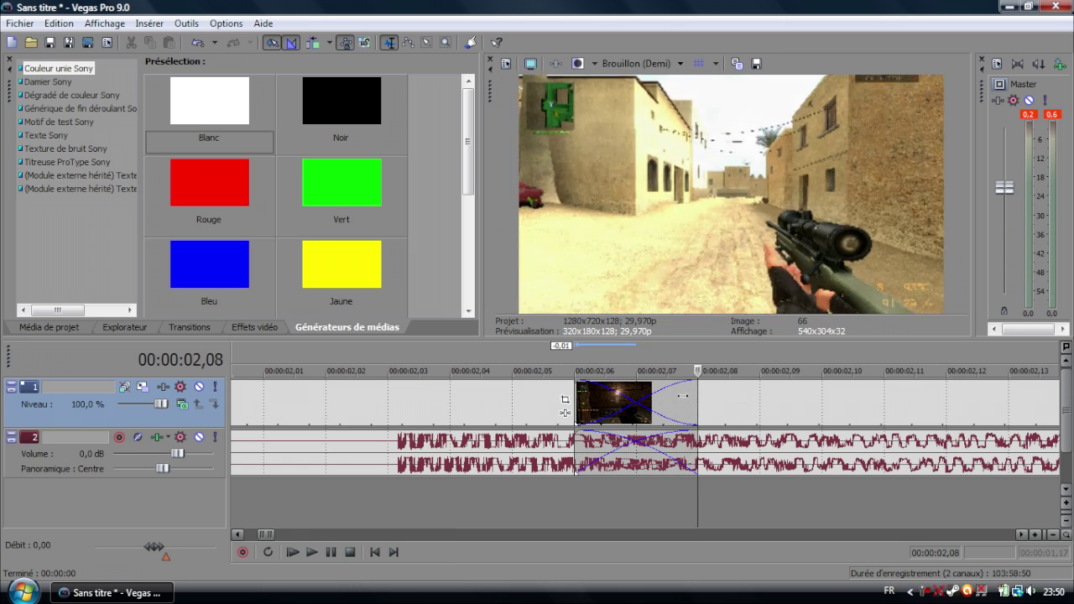
drag(637, 429, 884, 419)
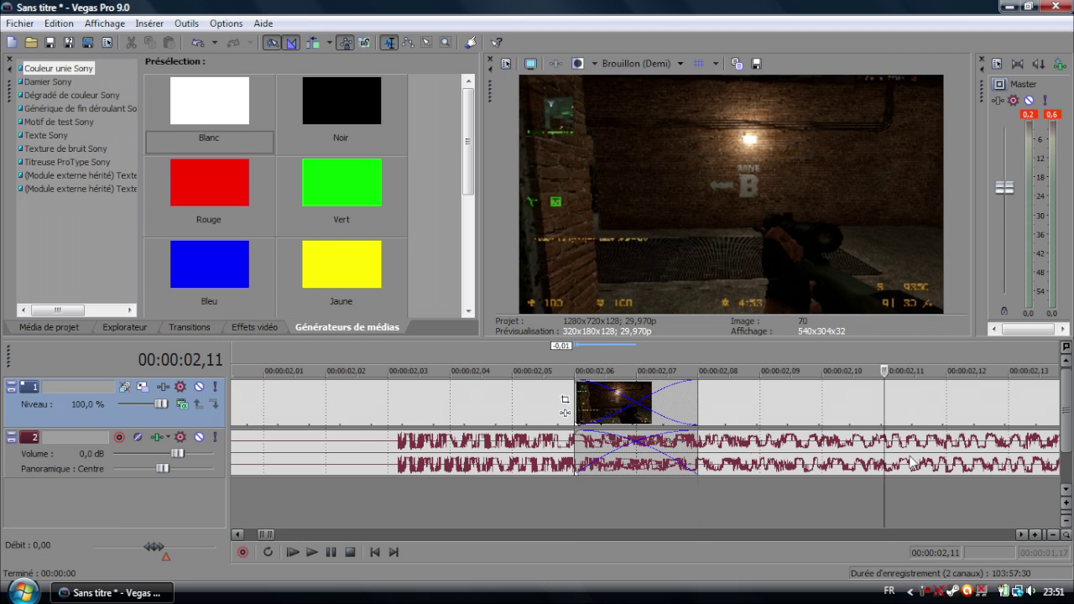
Split the dark second clip at 00:00:02,12 and delete everything after the split
scroll(639, 435, down, 5)
scroll(671, 415, up, 5)
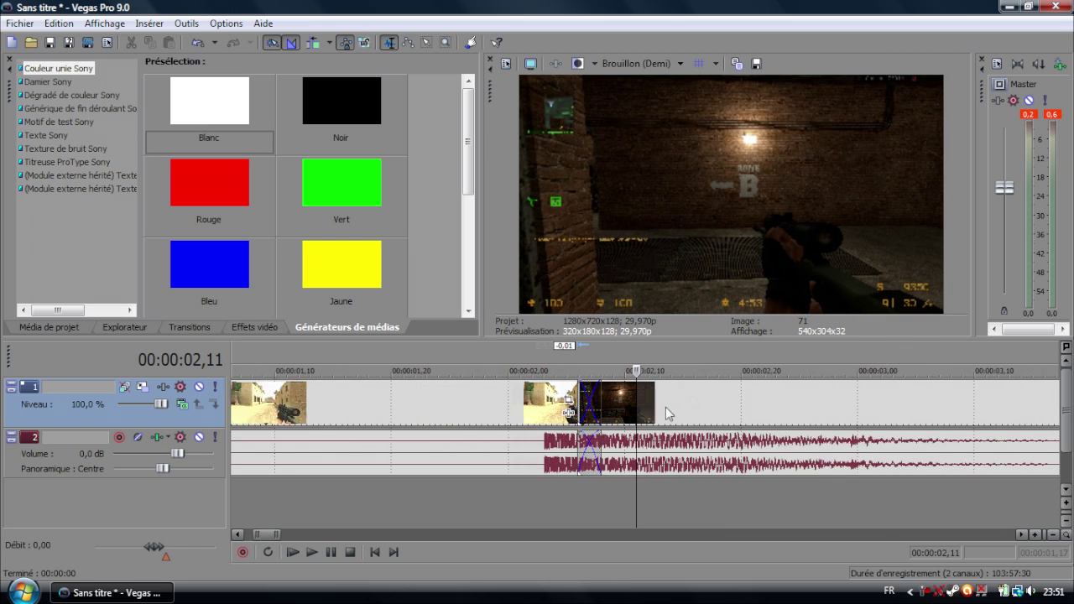
drag(636, 407, 656, 414)
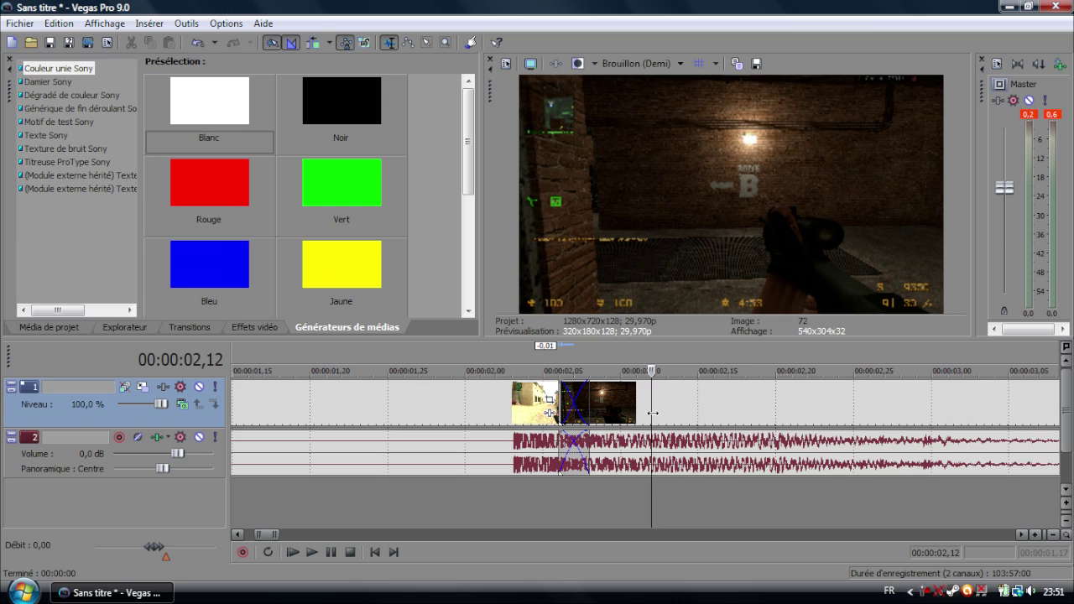
click(650, 411)
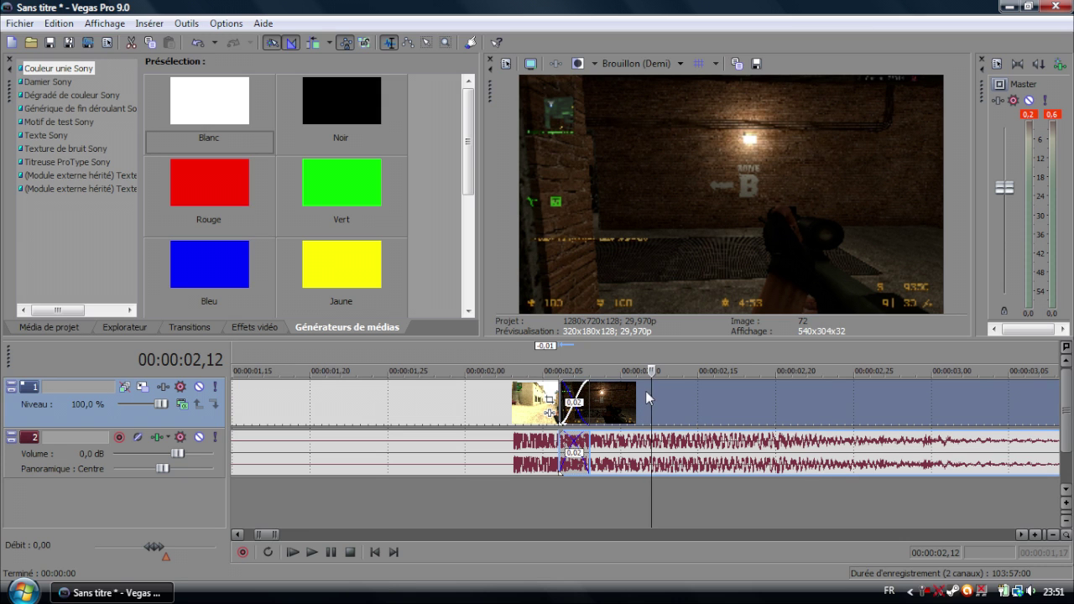
key(ctrl+v)
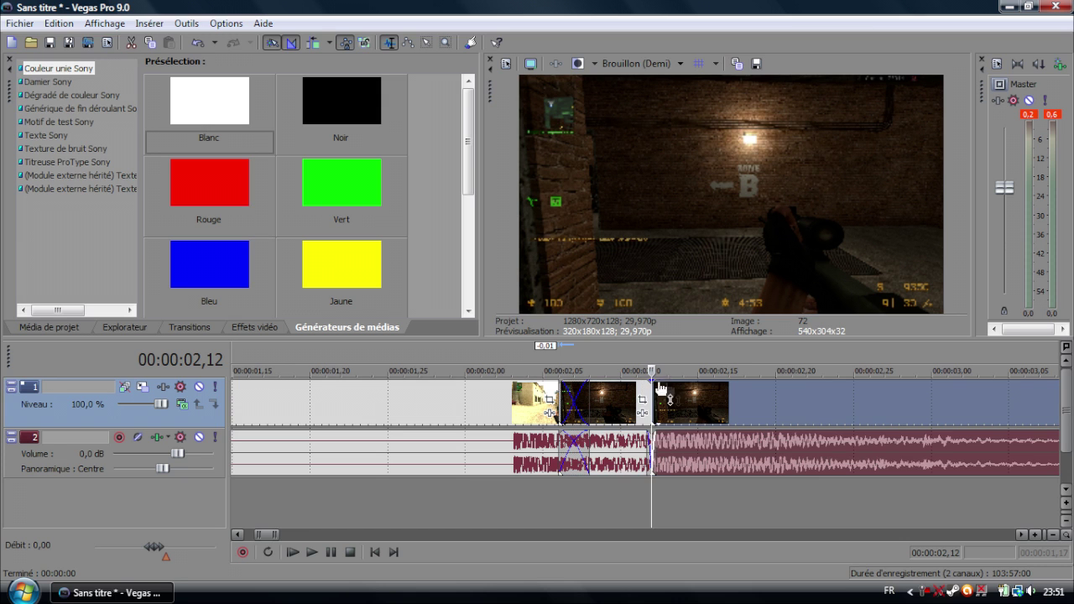
click(678, 413)
key(Delete)
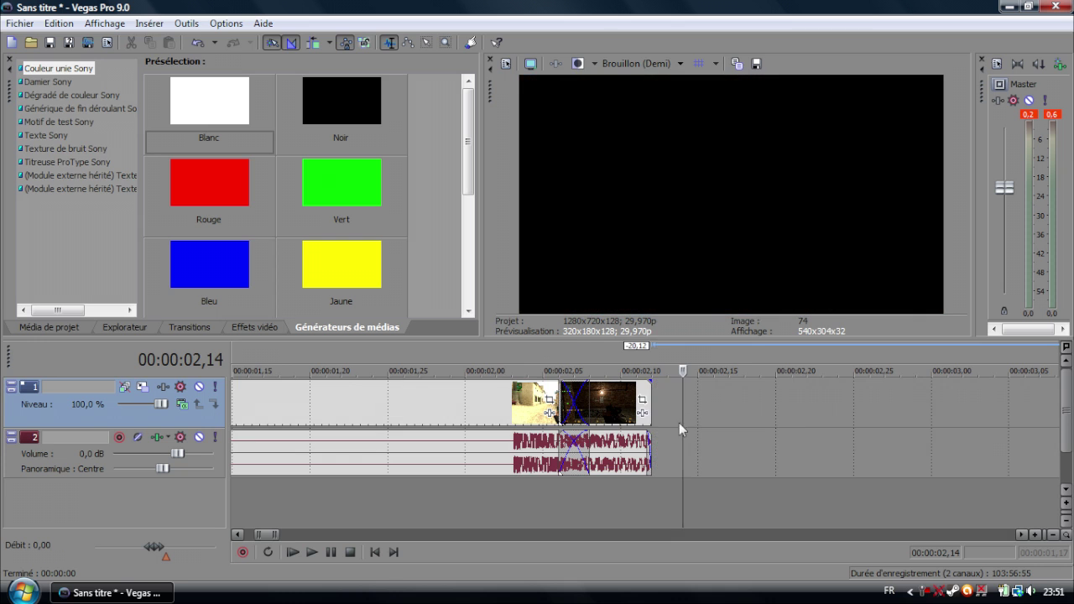
Move the third clip, with the factory scenery, behind the second clip so that it starts at 00:00:03,20
scroll(680, 424, down, 8)
drag(522, 408, 314, 434)
click(275, 496)
scroll(292, 514, up, 5)
scroll(647, 462, up, 4)
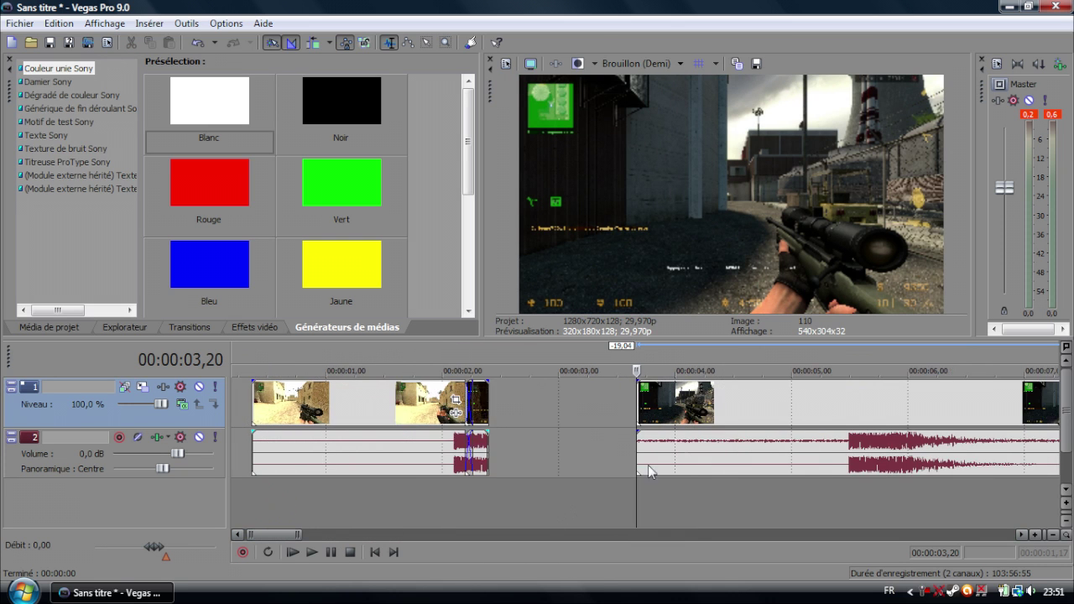
Trim the third clip's start to its gunshot and place it at 00:00:02,13, one frame after the second clip's end
mouse_move(643, 404)
mouse_down()
mouse_move(953, 407)
mouse_move(625, 410)
mouse_up()
click(408, 499)
scroll(650, 467, up, 6)
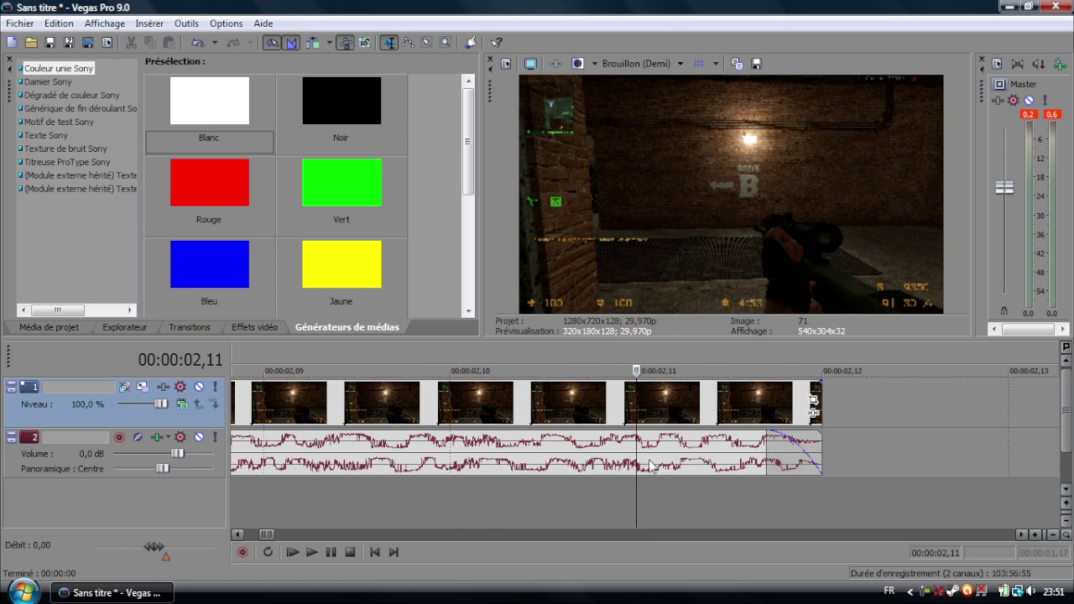
key(space)
scroll(740, 420, down, 5)
drag(681, 403, 590, 404)
click(520, 493)
scroll(556, 485, up, 6)
scroll(736, 422, up, 3)
drag(750, 415, 804, 416)
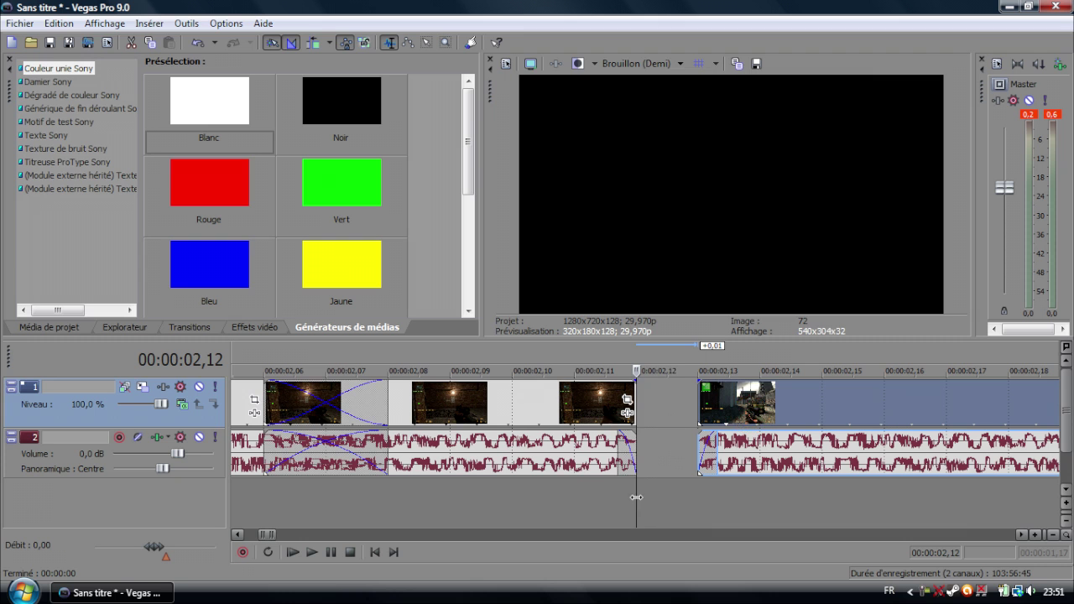
Trim about four frames off the third clip's start and overlap it two frames with the second clip's end
drag(615, 497, 964, 489)
drag(695, 406, 882, 408)
click(610, 502)
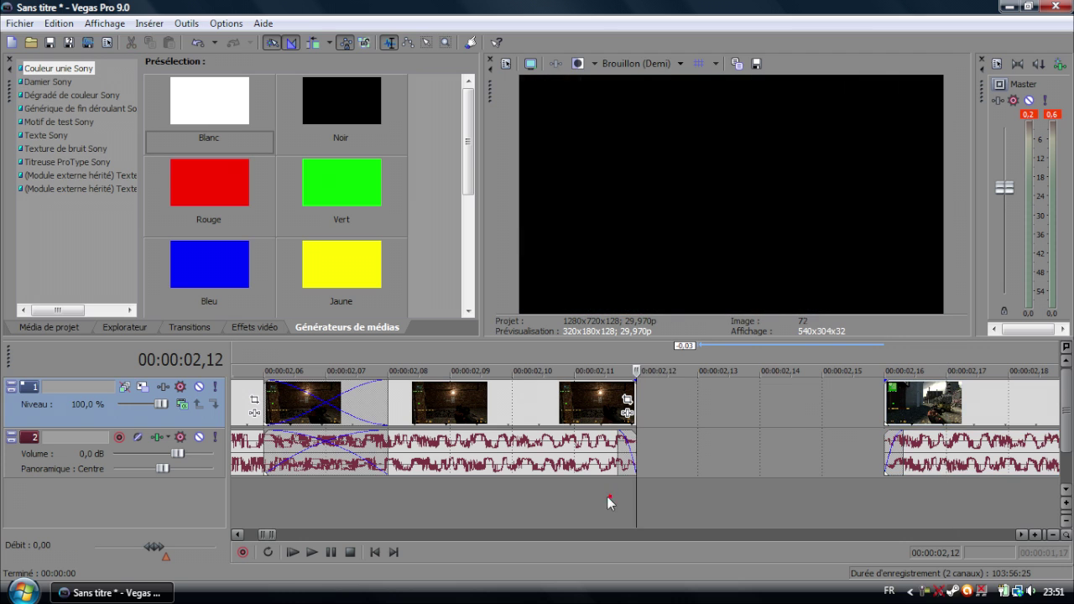
drag(638, 501, 1042, 492)
drag(983, 403, 628, 399)
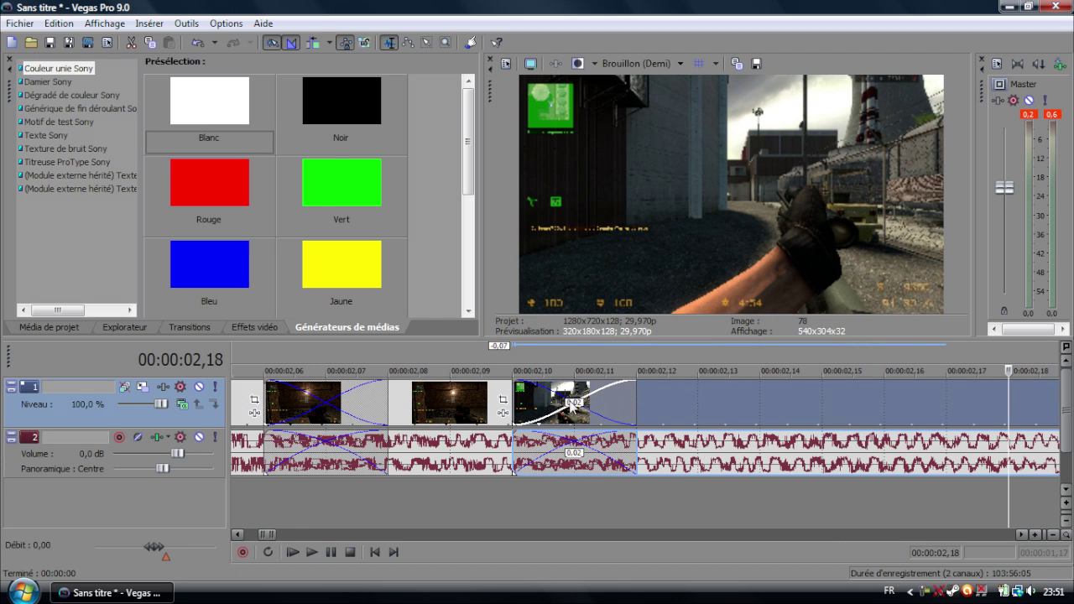
Try the third clip one frame earlier, at 00:00:02,09, for a three-frame crossfade with the second clip
click(480, 498)
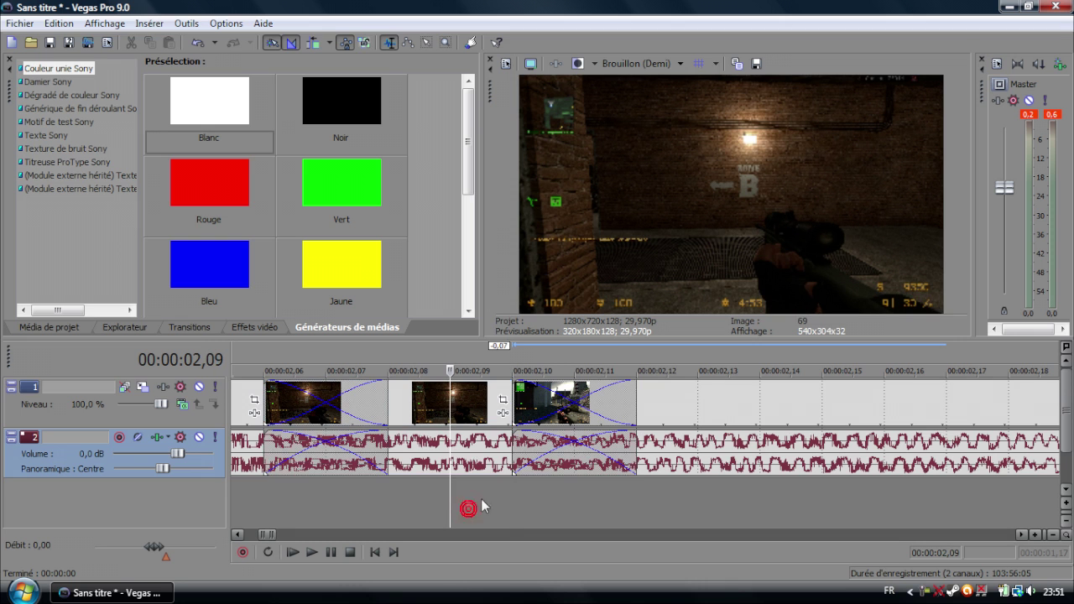
mouse_move(451, 496)
mouse_down()
mouse_move(736, 475)
mouse_move(576, 464)
mouse_up()
mouse_move(628, 425)
mouse_down()
mouse_move(667, 402)
mouse_move(626, 413)
mouse_up()
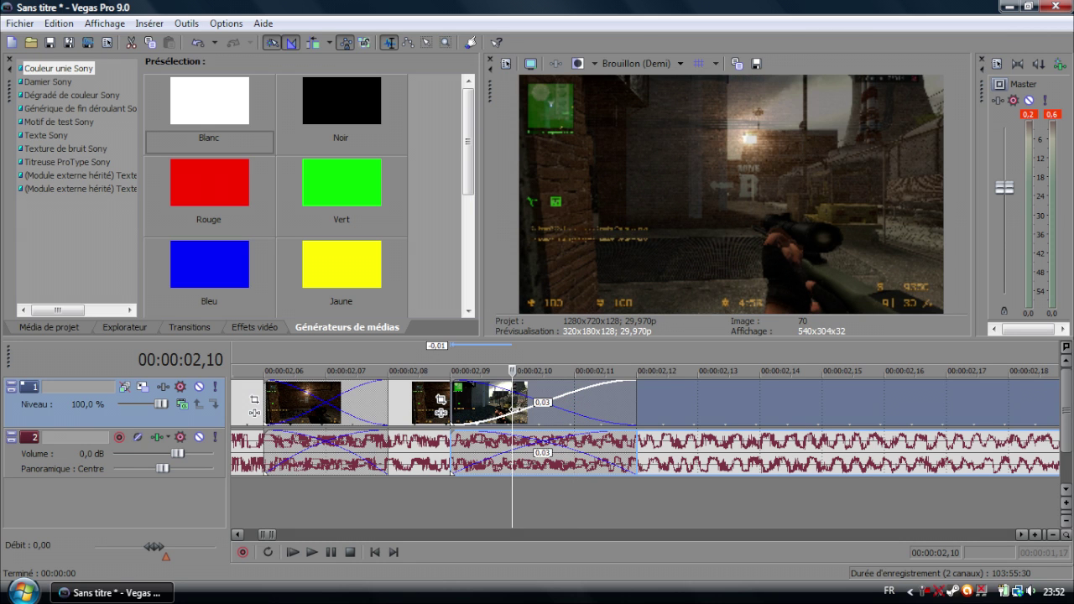
Step frame by frame through the three-frame crossfade to compare the weapon's position in the second and third clips
key(Left)
key(Left)
key(Right)
key(Right)
key(Right)
key(Right)
key(Right)
key(Left)
key(Left)
key(Left)
key(Left)
key(Left)
key(Right)
key(Right)
key(Right)
key(Left)
key(Left)
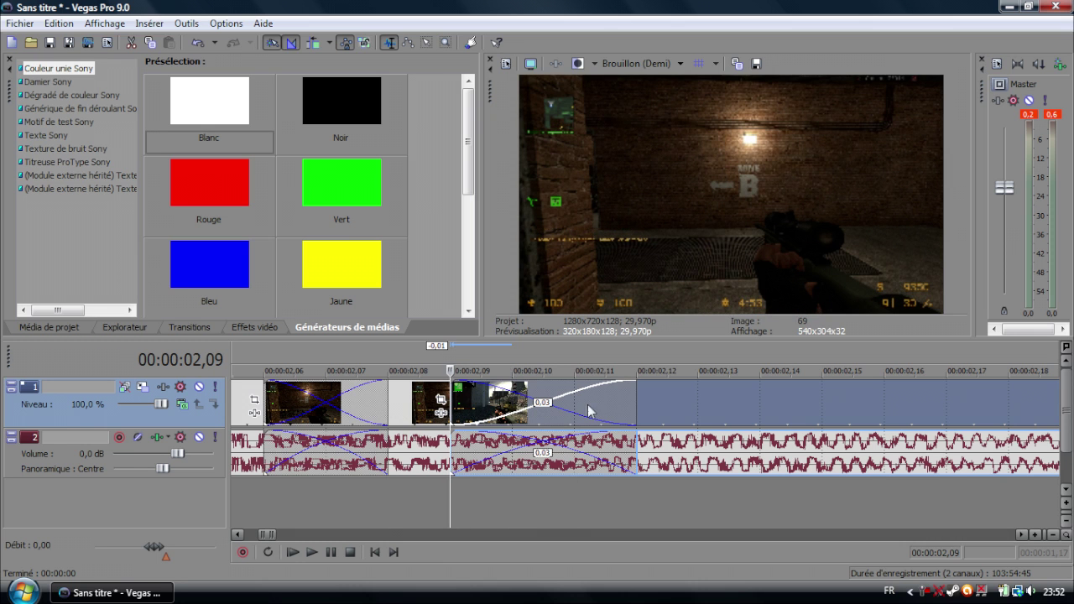
Try the third clip at 00:00:02,10 with a two-frame crossfade, compare the frames and undo the move
drag(441, 402, 513, 403)
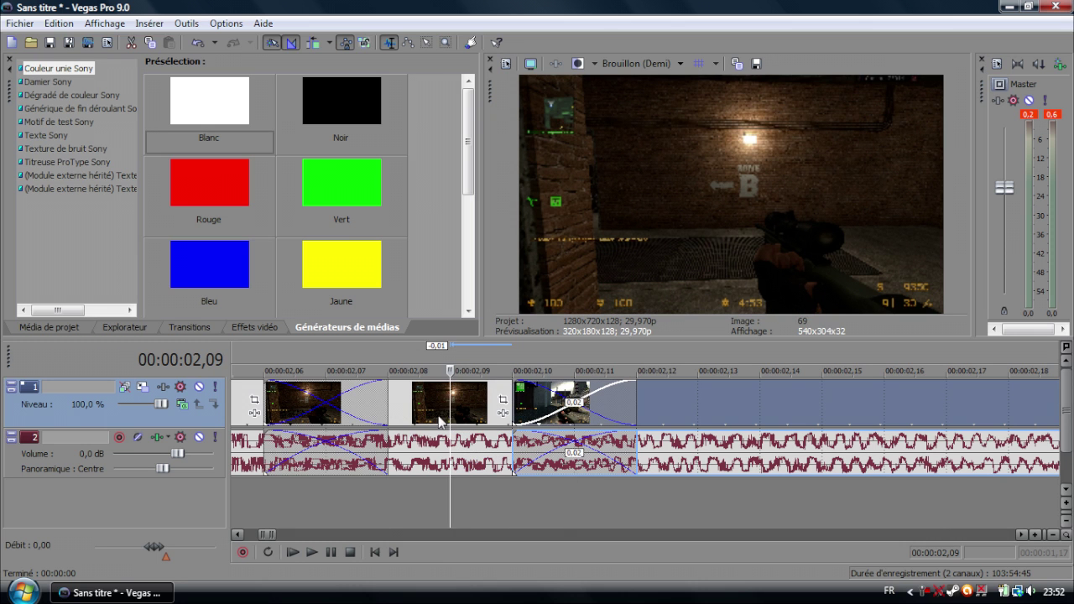
key(Right)
key(Right)
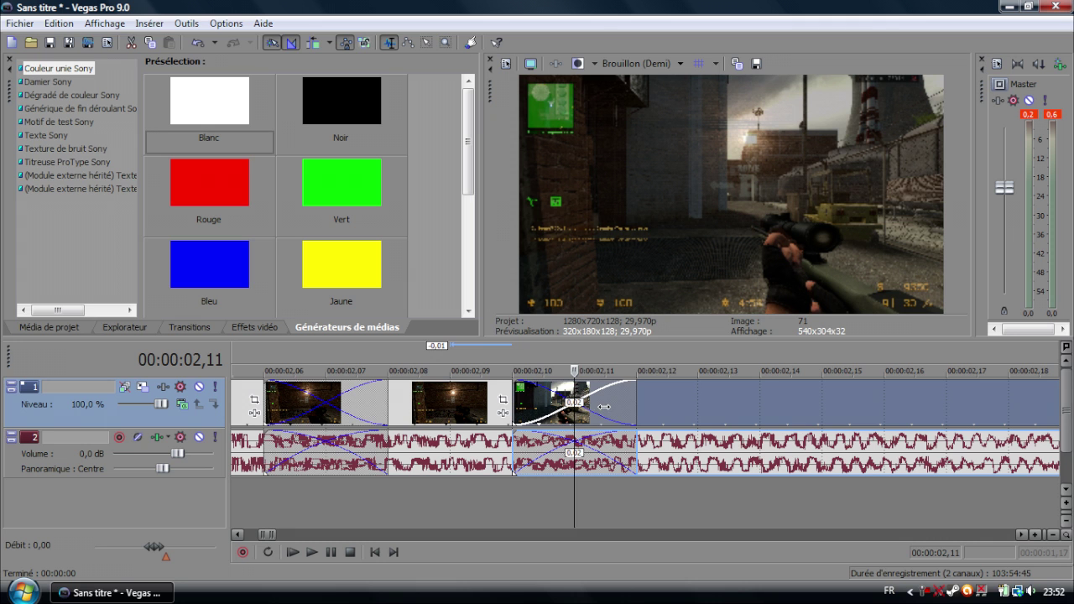
key(ctrl+z)
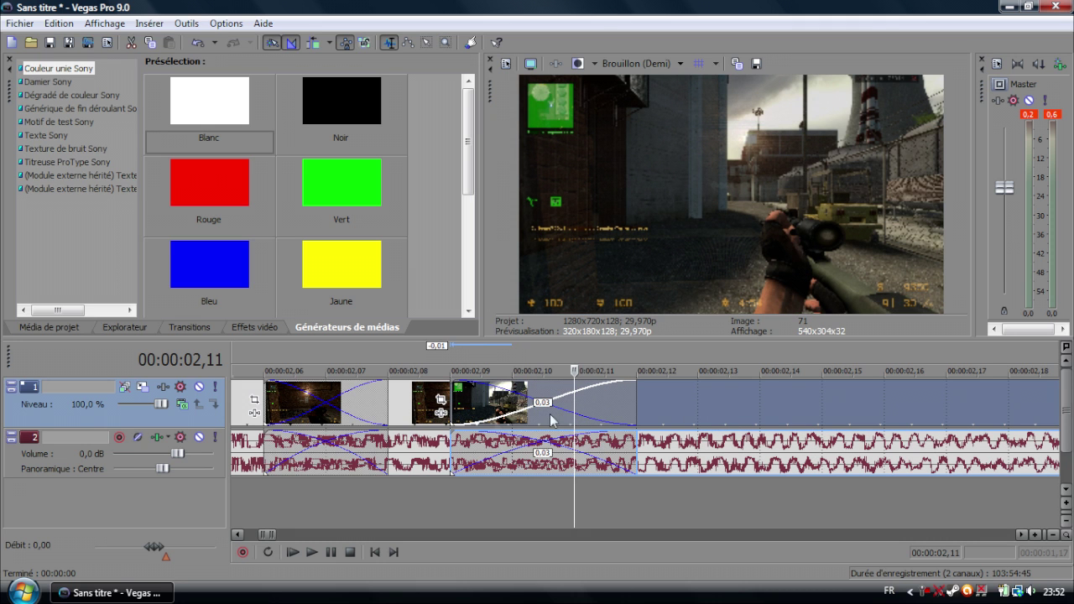
Shift the third clip one frame later to 00:00:02,10 for a two-frame crossfade and check the weapon's alignment
drag(454, 410, 515, 411)
key(Left)
key(Left)
key(Right)
key(Right)
key(Right)
key(Left)
key(Left)
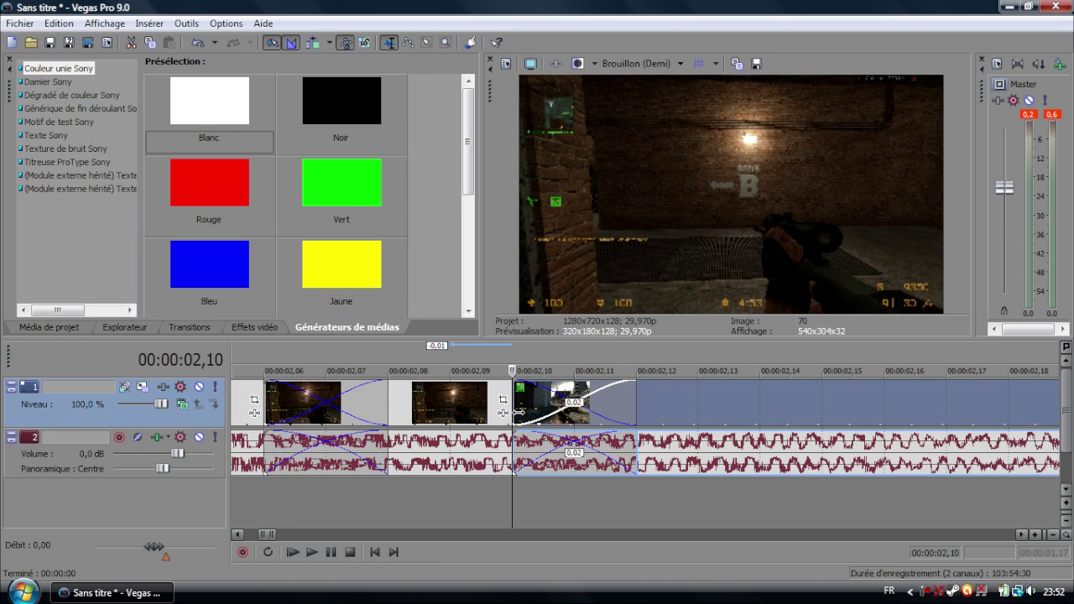
key(Right)
key(Right)
key(Left)
drag(508, 409, 640, 416)
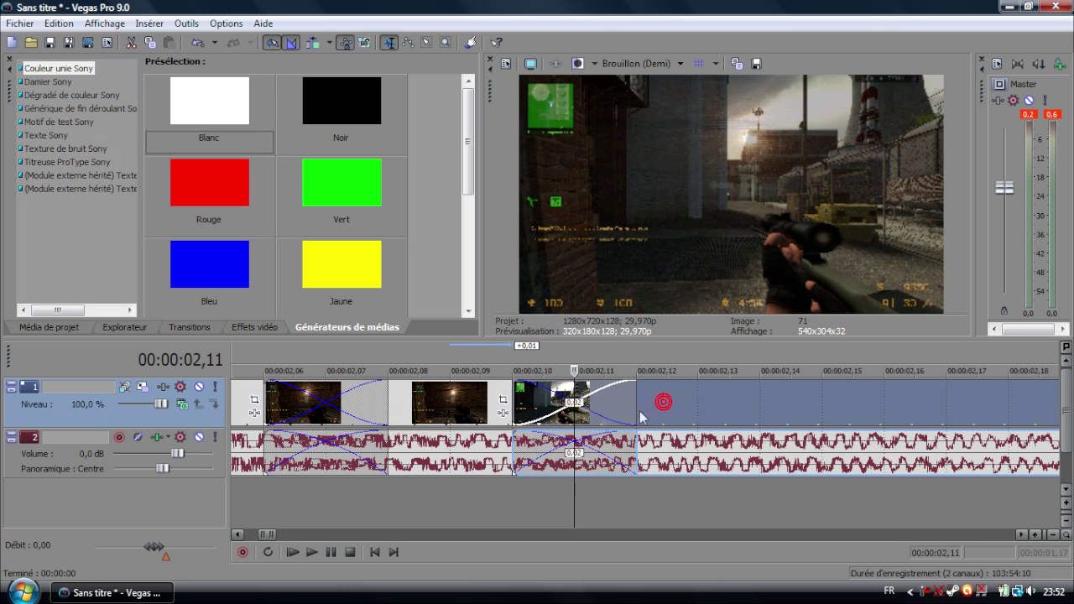
Step back and forth through both crossfades to compare how the weapon lines up between the three clips
key(Left)
key(Right)
key(Right)
key(Left)
key(Left)
key(Left)
key(Left)
key(Right)
key(Right)
key(Right)
key(Right)
key(Right)
key(Left)
key(Left)
key(Left)
key(Left)
key(Left)
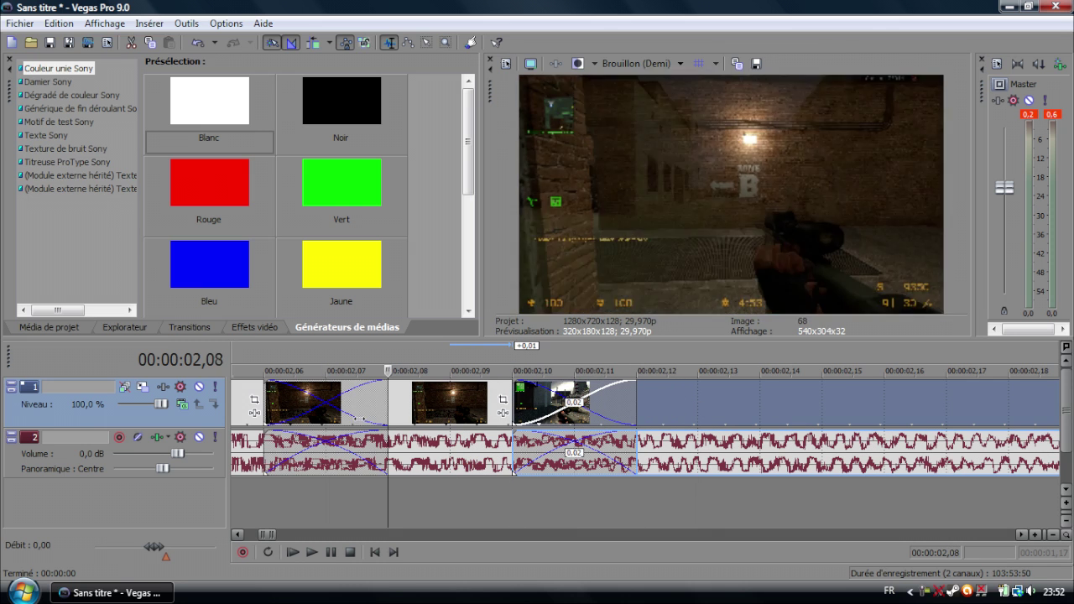
key(Right)
key(Right)
key(Right)
key(Right)
key(Left)
key(Left)
key(Right)
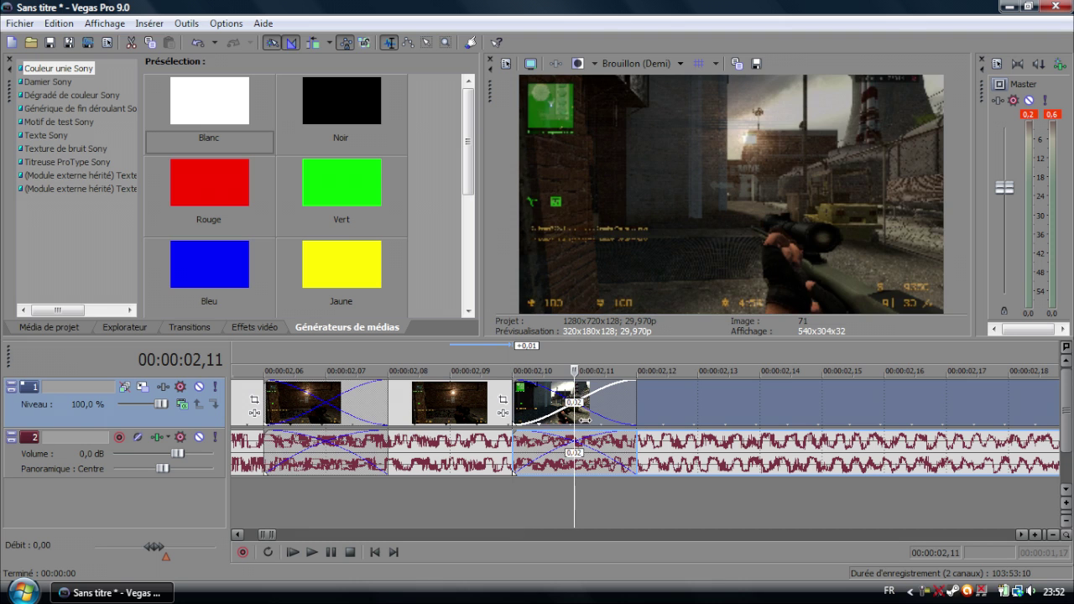
Trim the second clip's end to 00:00:02,11 and move the third clip to 00:00:02,09 for a two-frame crossfade
drag(642, 411, 562, 406)
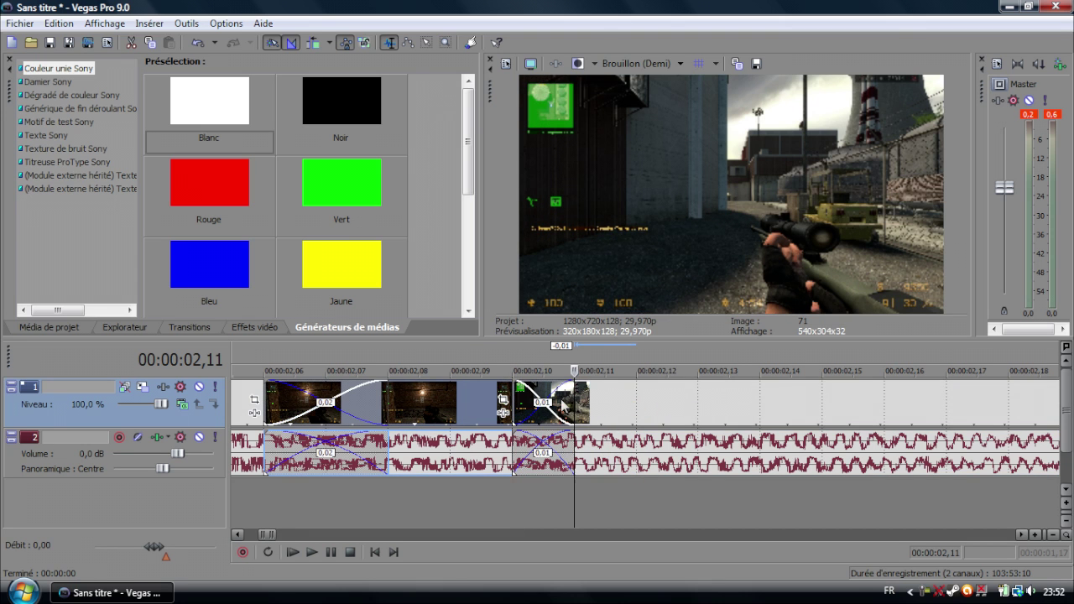
click(640, 414)
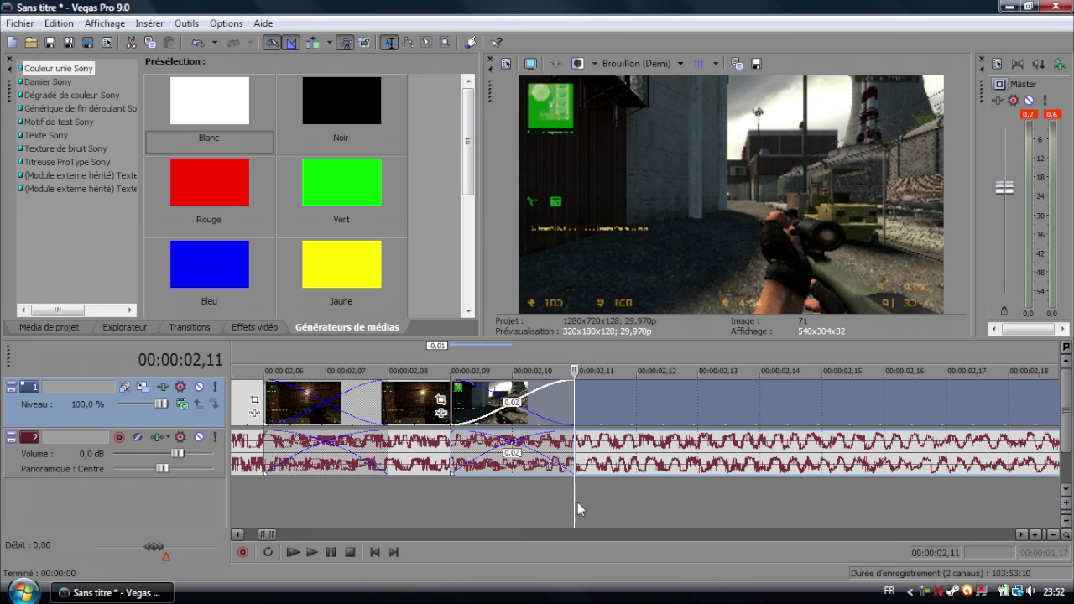
key(Left)
key(Left)
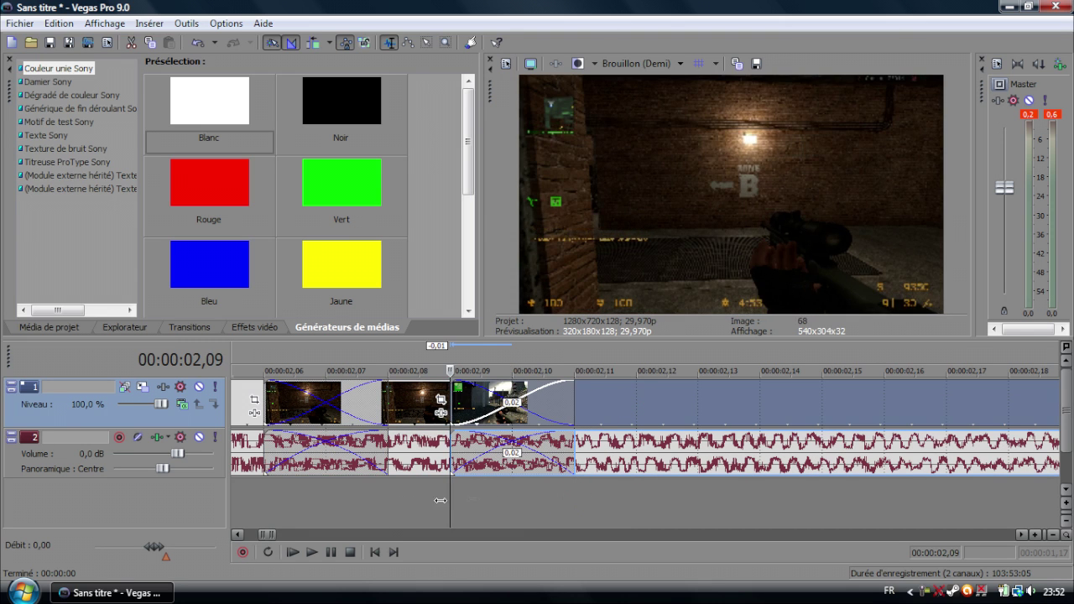
Step frame by frame through the second crossfade to examine the weapon's position from the second to the third clip
key(Right)
key(Right)
click(510, 487)
key(Left)
key(Left)
key(Left)
key(Right)
key(Right)
key(Right)
key(Right)
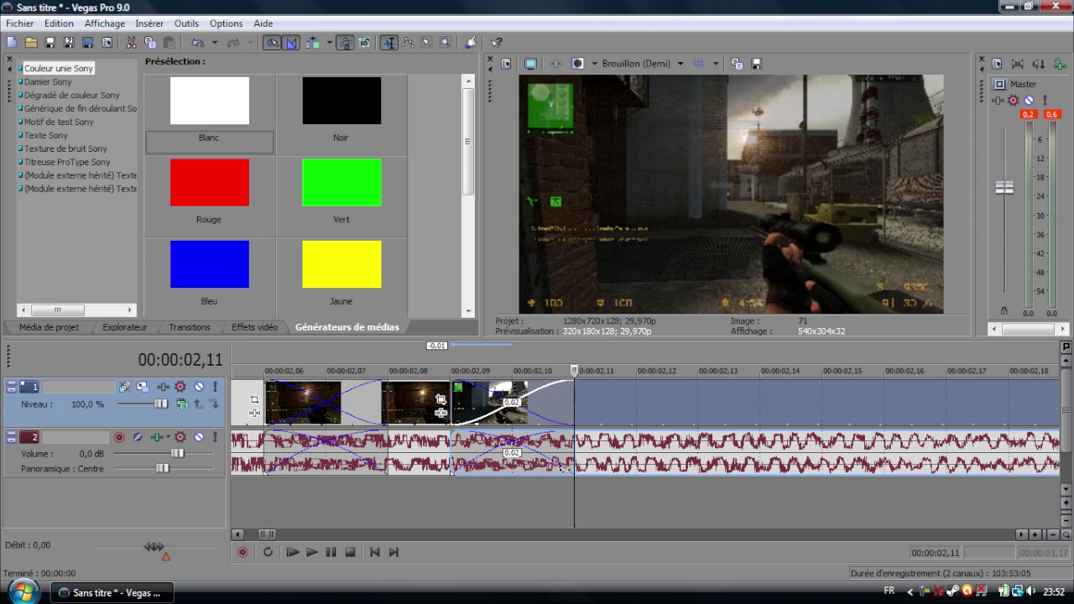
key(Left)
key(Left)
key(Left)
Step forward and backward from 00:00:02,04 through all three joined clips to check the continuity of the weapon's movement
scroll(452, 440, down, 3)
scroll(451, 439, down, 2)
click(605, 472)
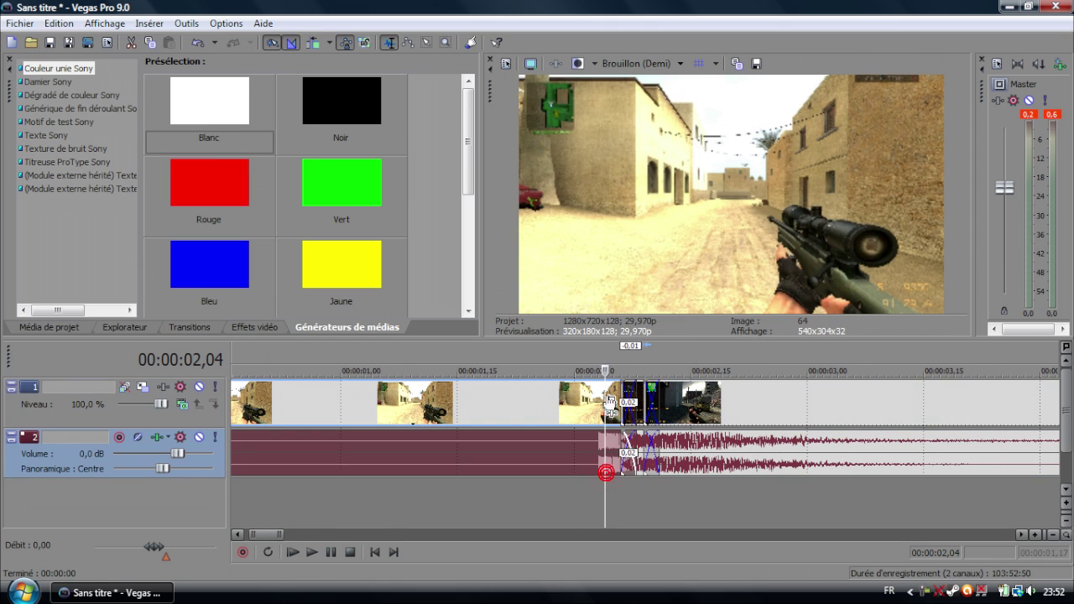
key(Right)
key(Right)
key(Right)
key(Right)
key(Right)
key(Right)
key(Right)
key(Right)
key(Right)
key(Right)
key(Right)
key(Left)
key(Left)
key(Left)
key(Left)
key(Left)
key(Left)
key(Left)
key(Left)
key(Left)
key(Left)
key(Right)
key(Right)
key(Right)
key(Right)
key(Right)
key(Right)
key(Right)
key(Right)
key(Right)
key(Right)
key(Left)
key(Left)
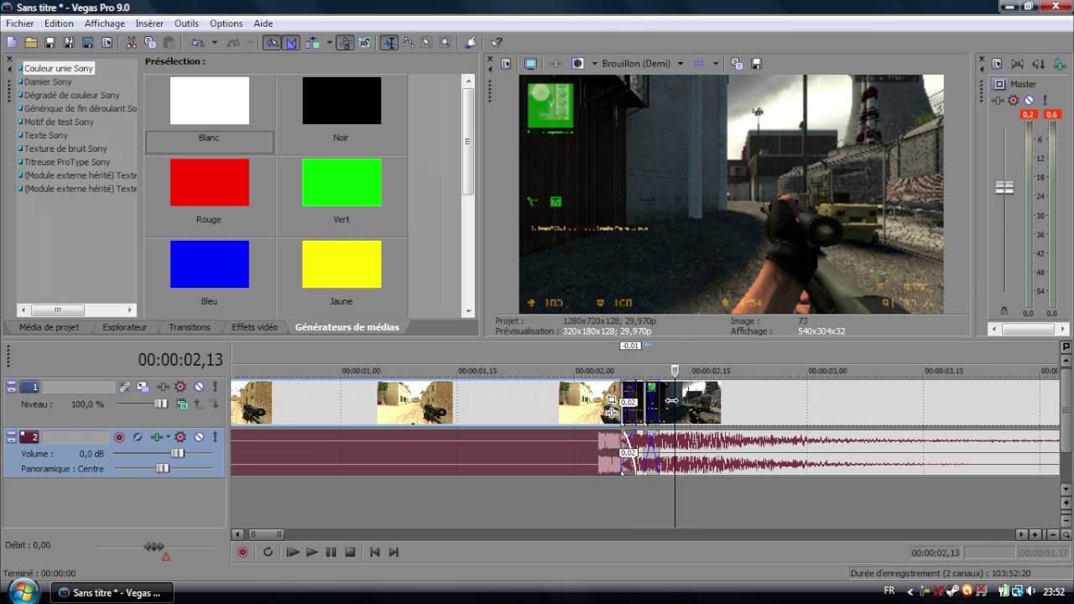
Shorten the end of the third clip and move the fourth clip to start at 00:00:07,16
scroll(670, 412, down, 5)
scroll(670, 412, down, 6)
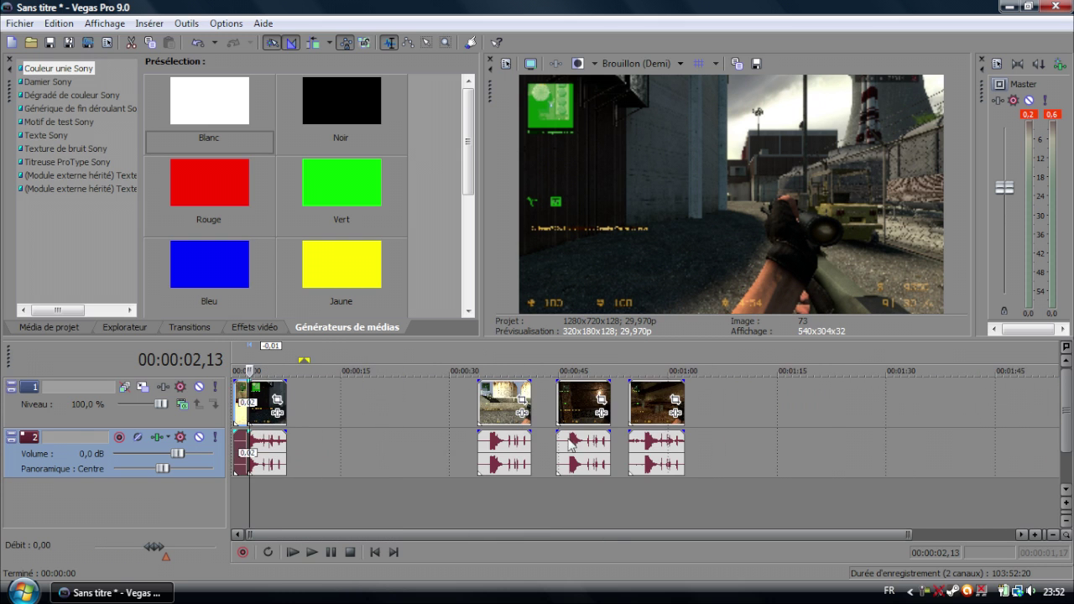
scroll(537, 447, up, 7)
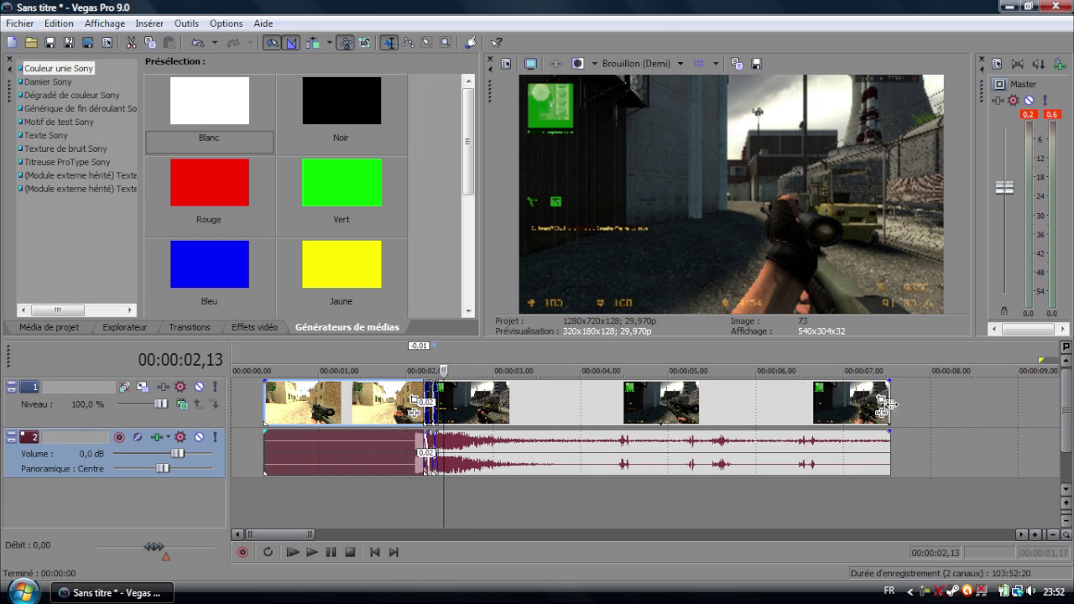
click(888, 405)
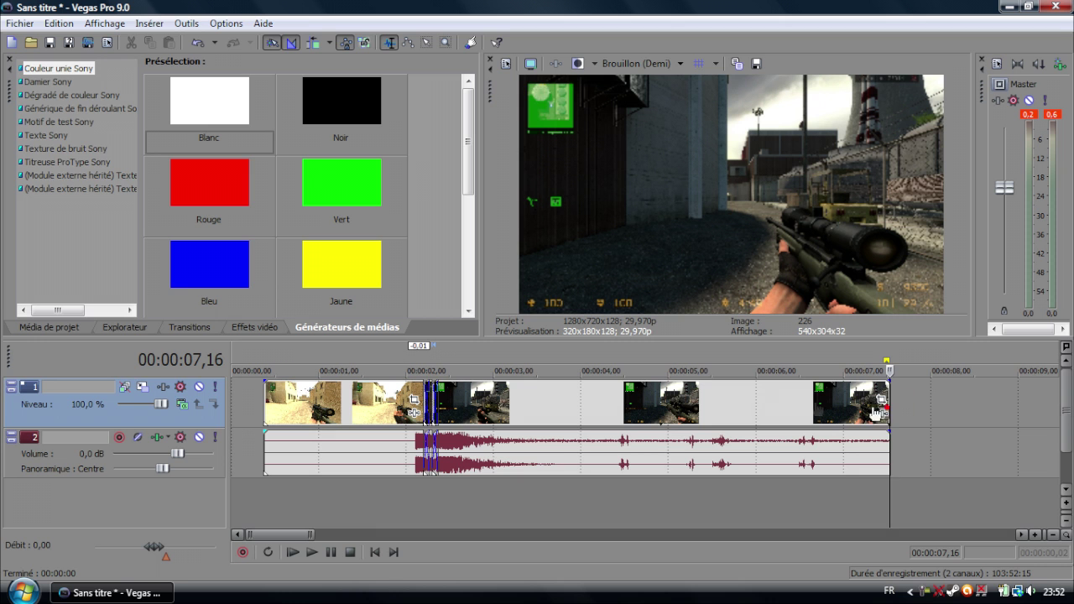
drag(888, 405, 299, 416)
scroll(464, 416, down, 8)
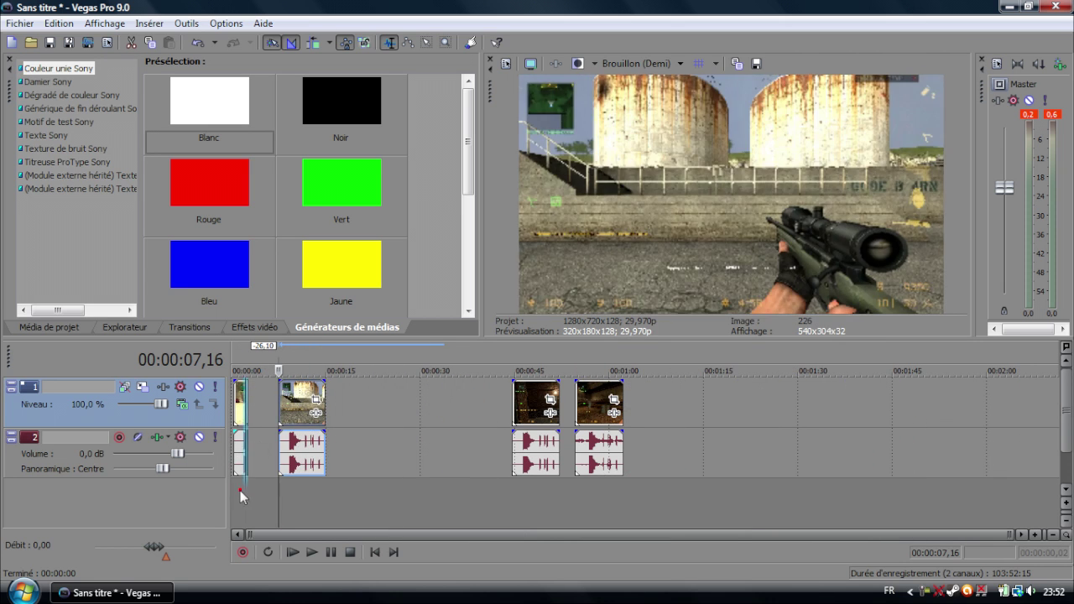
Trim the third clip's end precisely to 00:00:02,15
click(245, 490)
scroll(252, 488, up, 12)
click(755, 496)
mouse_move(763, 392)
mouse_down()
mouse_move(729, 397)
mouse_move(757, 406)
mouse_move(777, 398)
mouse_move(767, 403)
mouse_up()
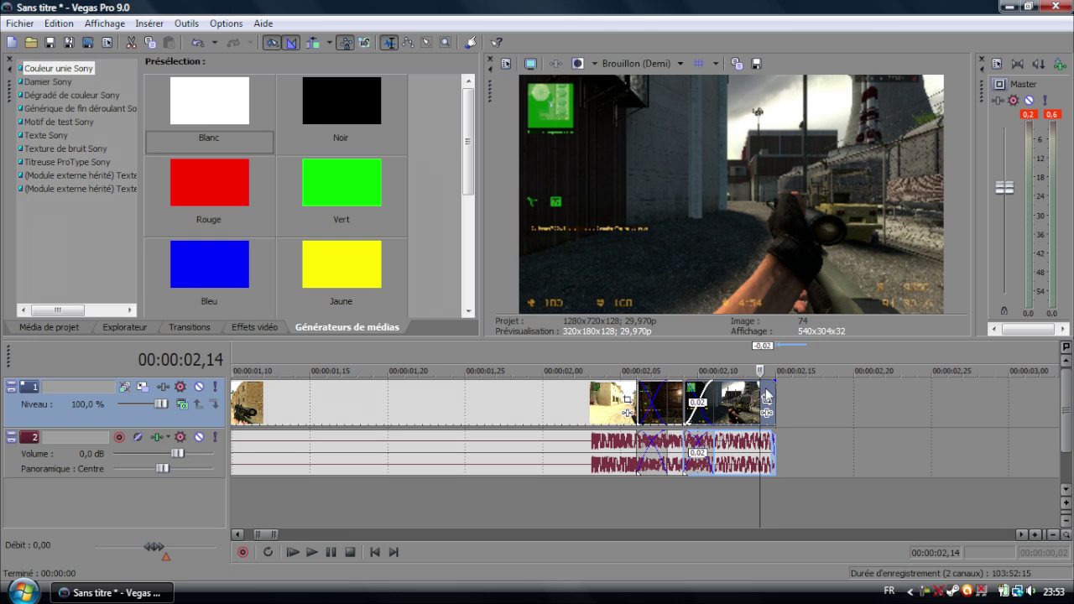
Trim the fourth clip's start to its gunshot and move it to 00:00:02,14, overlapping the third clip's end
scroll(766, 403, down, 8)
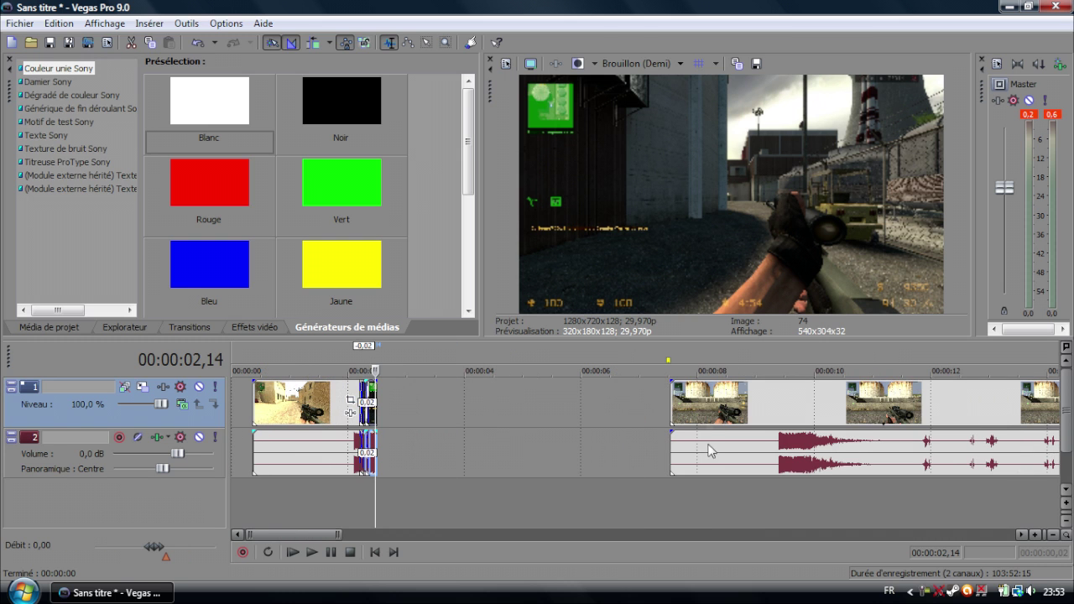
drag(672, 401, 779, 400)
drag(854, 431, 655, 505)
scroll(386, 506, up, 4)
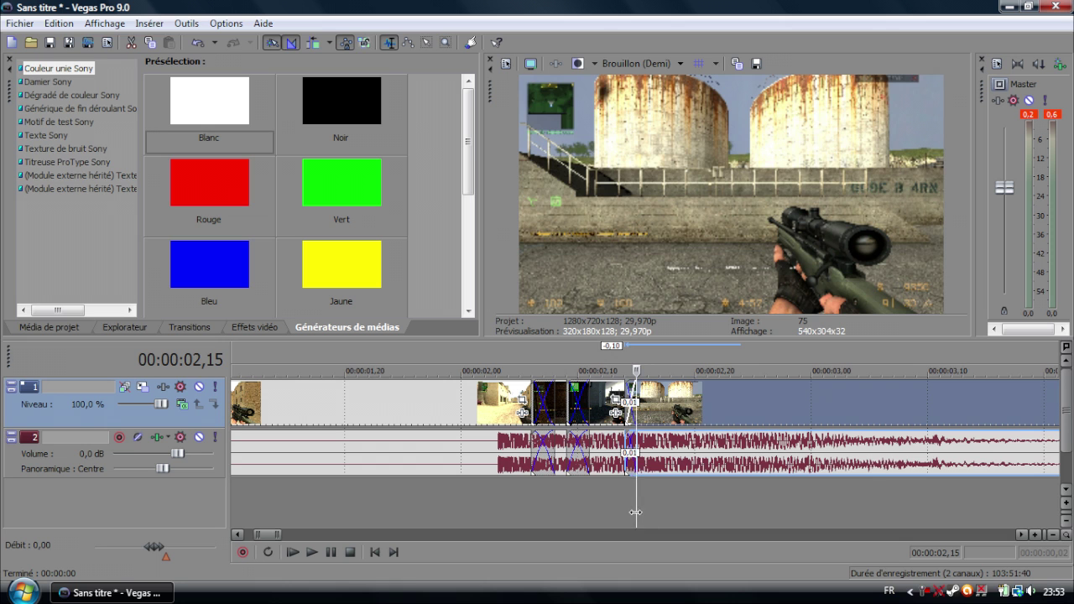
Trim one frame off the fourth clip's start so it begins at 00:00:02,15
click(628, 504)
scroll(656, 501, up, 4)
drag(634, 497, 589, 489)
drag(748, 408, 792, 409)
Step frame by frame from 00:00:02,14 through the fourth clip to compare its weapon position with the third clip
key(Right)
key(Right)
key(Right)
key(Left)
key(Left)
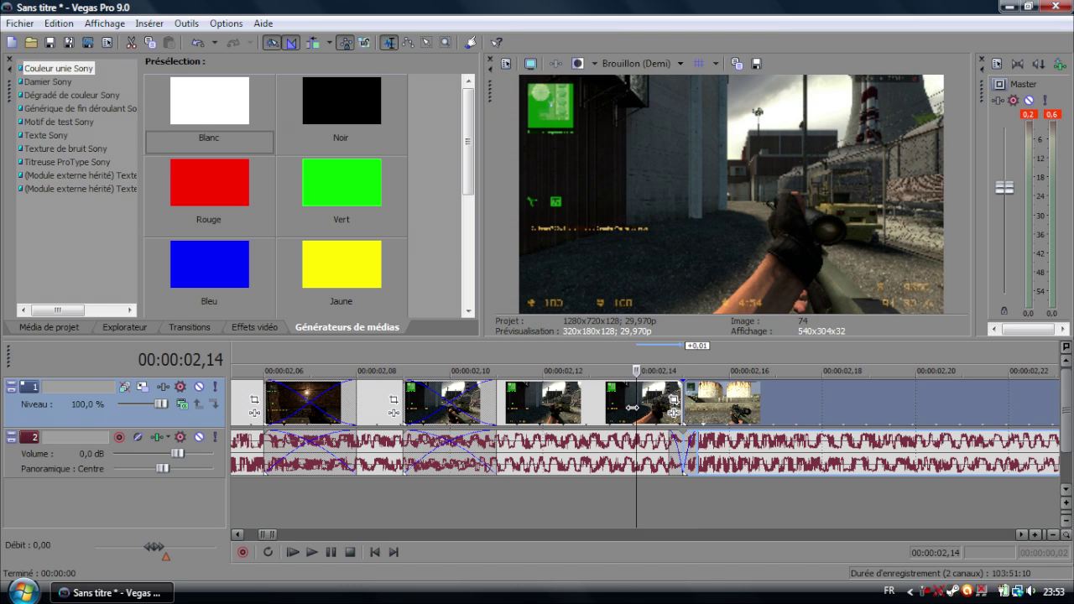
key(Right)
key(Right)
key(Right)
key(Right)
key(Right)
key(Right)
key(Right)
key(Right)
key(Right)
key(Right)
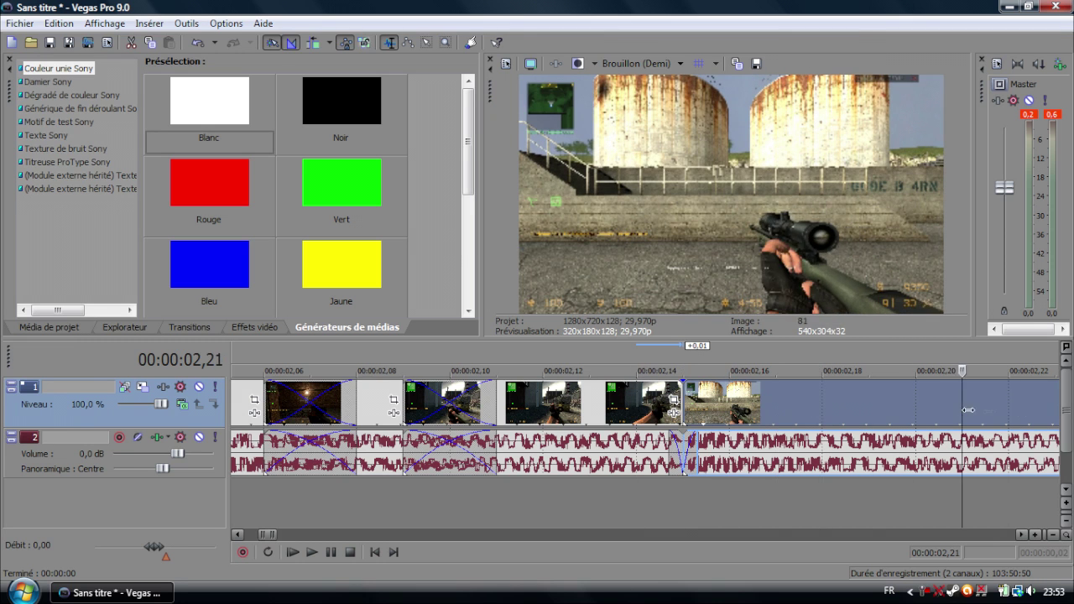
Trim the fourth clip's start to the matching weapon frame and move the clip to 00:00:02,13
drag(606, 403, 490, 405)
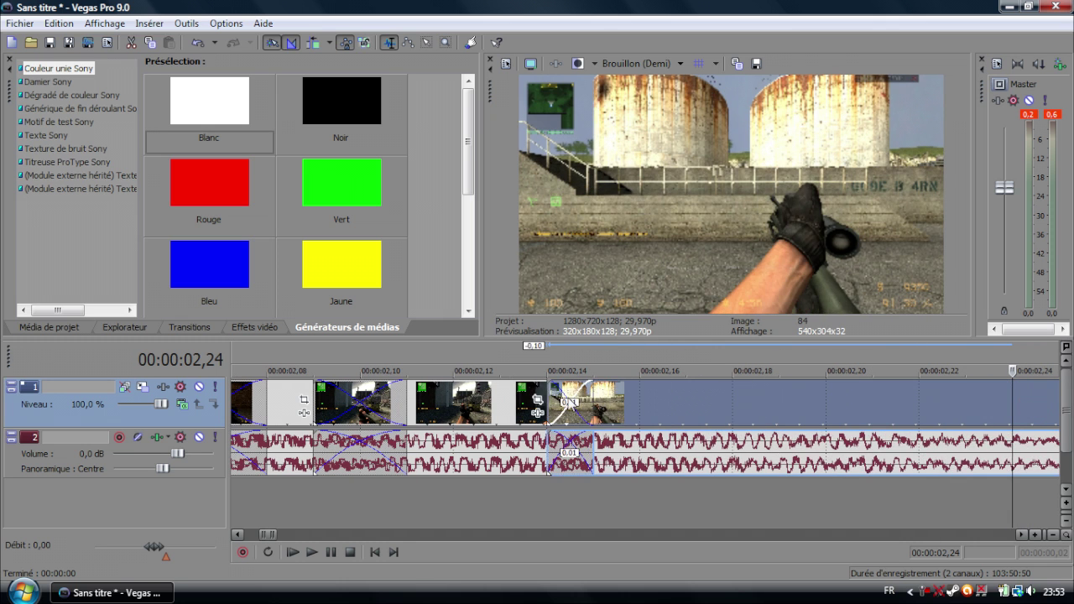
click(485, 468)
click(500, 470)
click(546, 424)
key(Right)
key(Left)
key(Left)
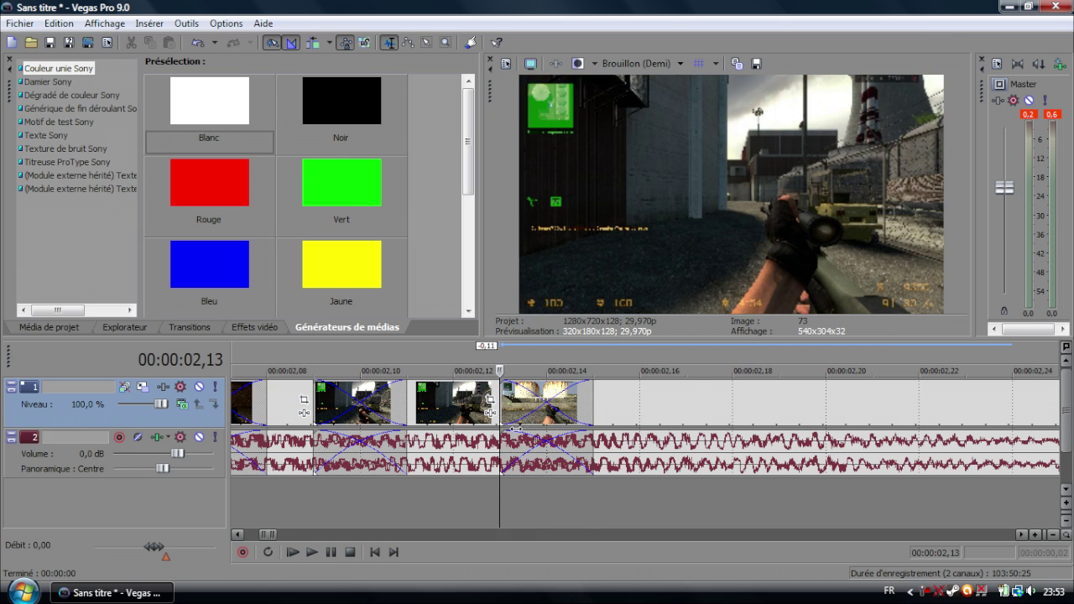
Trim one more frame off the fourth clip's start and shift it back to 00:00:02,13 for a two-frame crossfade
key(Right)
drag(645, 406, 678, 404)
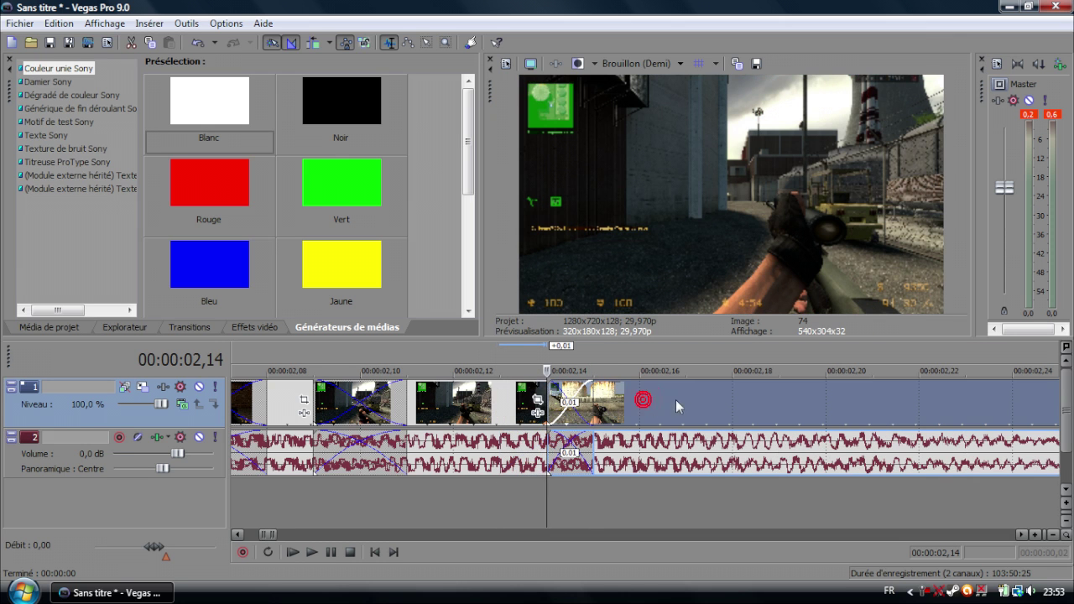
drag(544, 402, 508, 411)
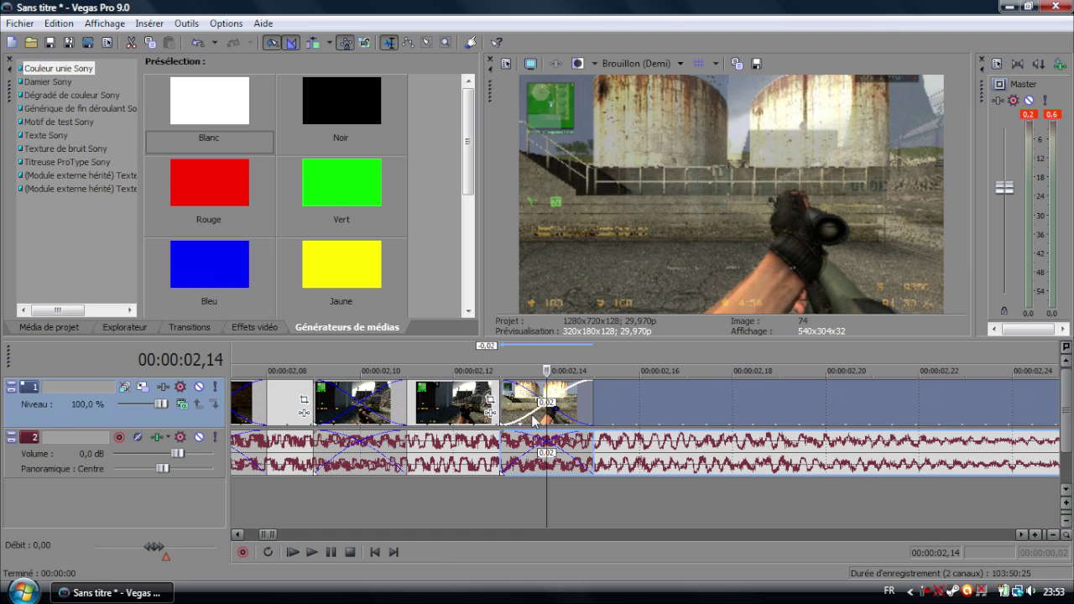
Play and step back and forth through the third crossfade to examine the weapon's movement into the fourth clip
key(Left)
key(Left)
key(Left)
key(space)
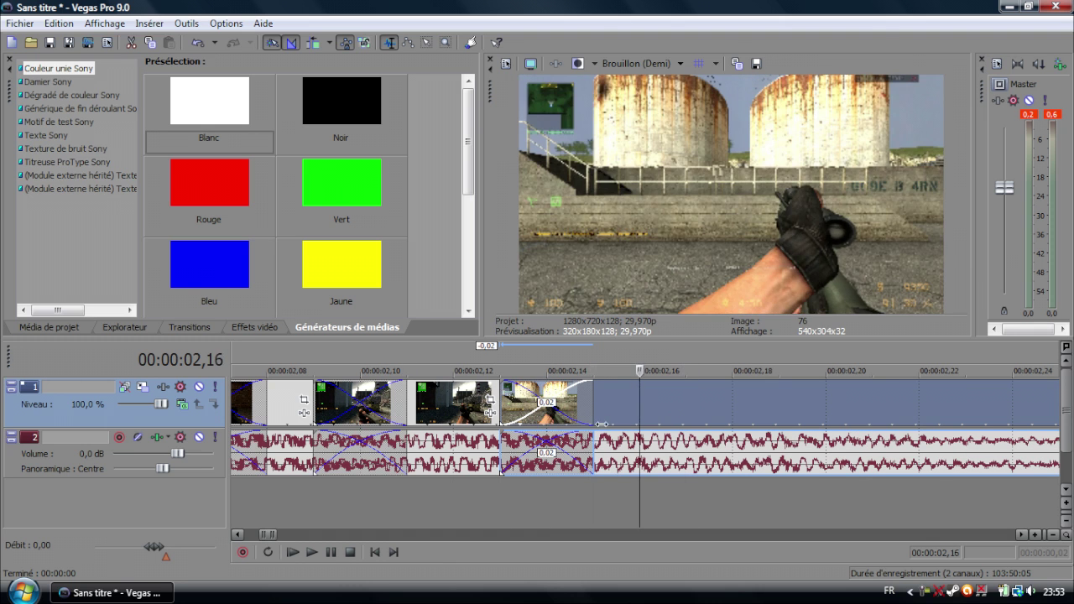
key(space)
key(Left)
key(Right)
key(Right)
key(Right)
key(Right)
key(Right)
key(Right)
key(Left)
key(Left)
key(Left)
key(Left)
key(Left)
key(Left)
key(Left)
key(Left)
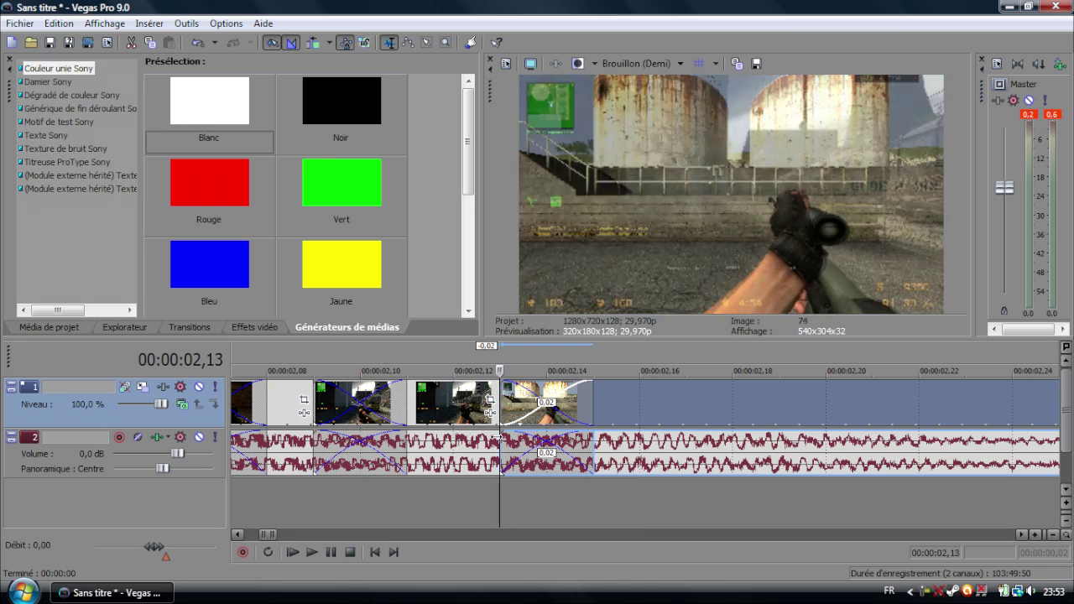
Play the joined clips from before the gunshot and scrub across the crossfades to check the successive scenery changes
scroll(293, 428, down, 3)
click(578, 490)
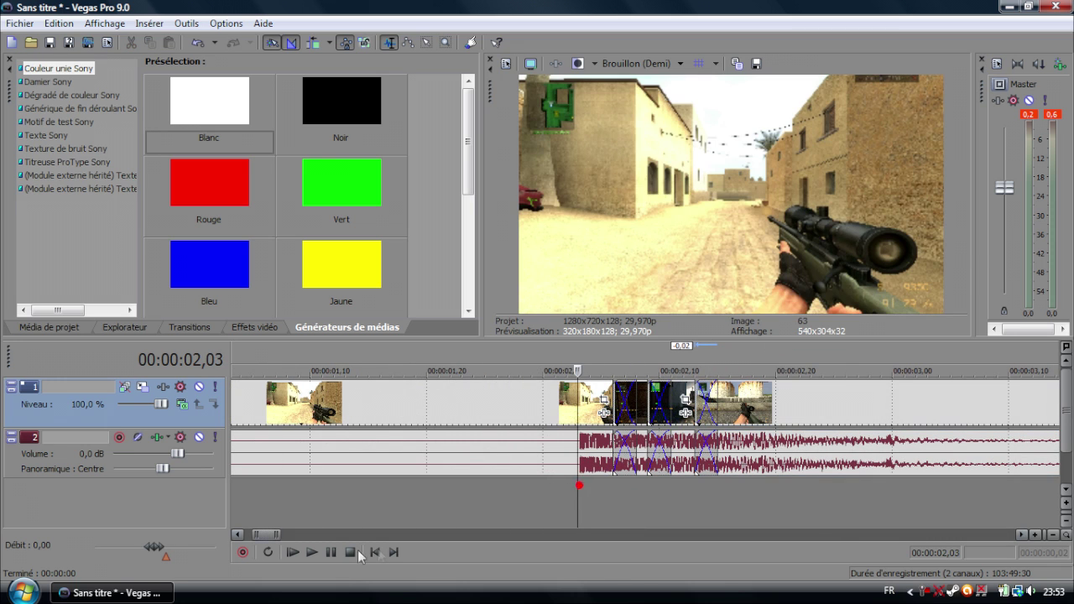
click(311, 552)
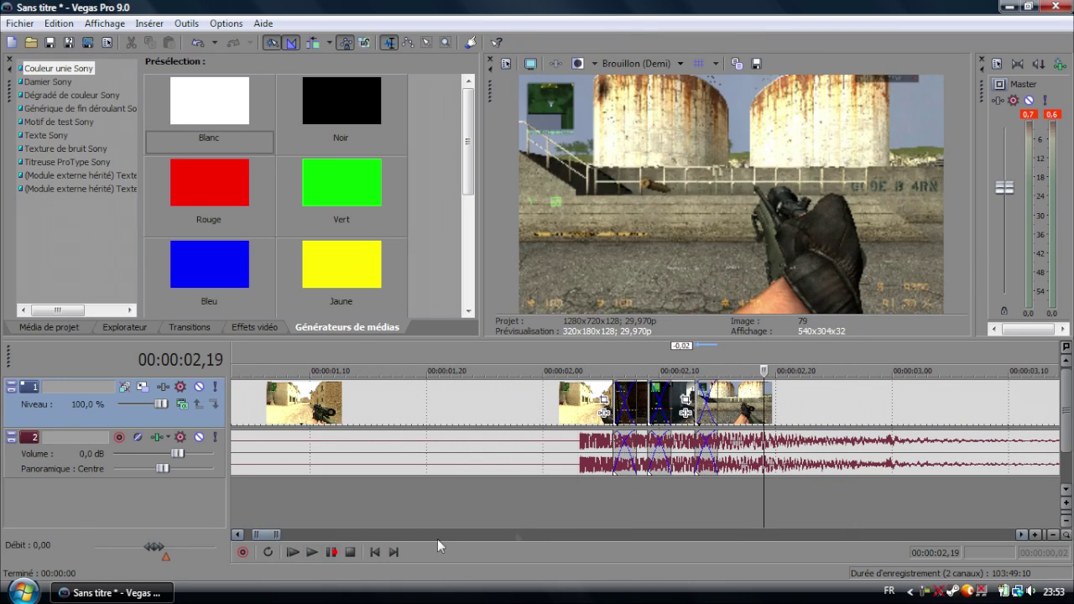
click(526, 525)
click(311, 552)
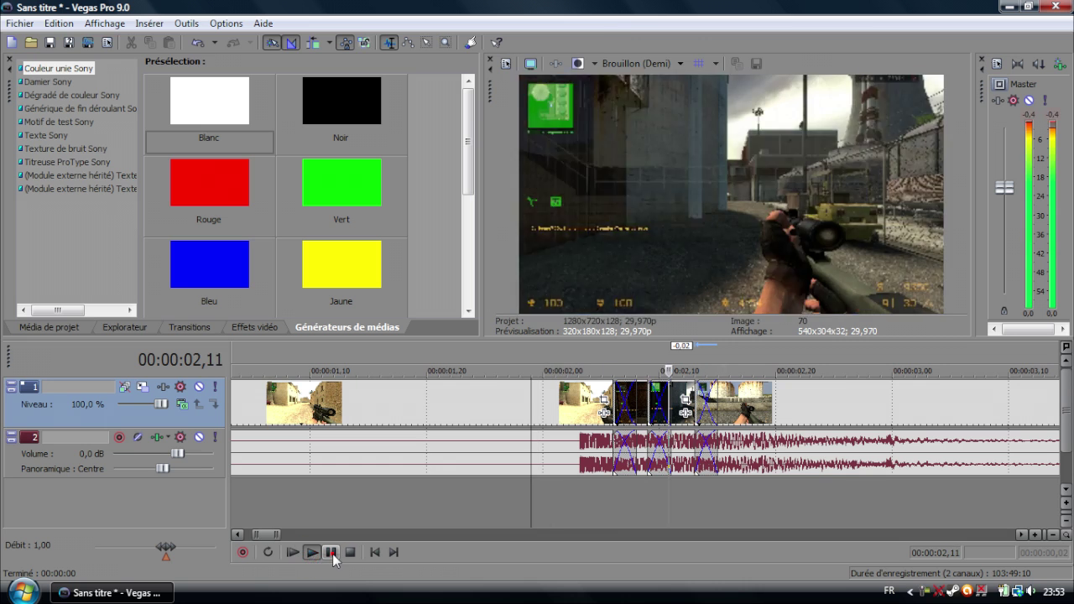
drag(742, 490, 696, 492)
click(607, 492)
click(568, 502)
drag(563, 399, 659, 392)
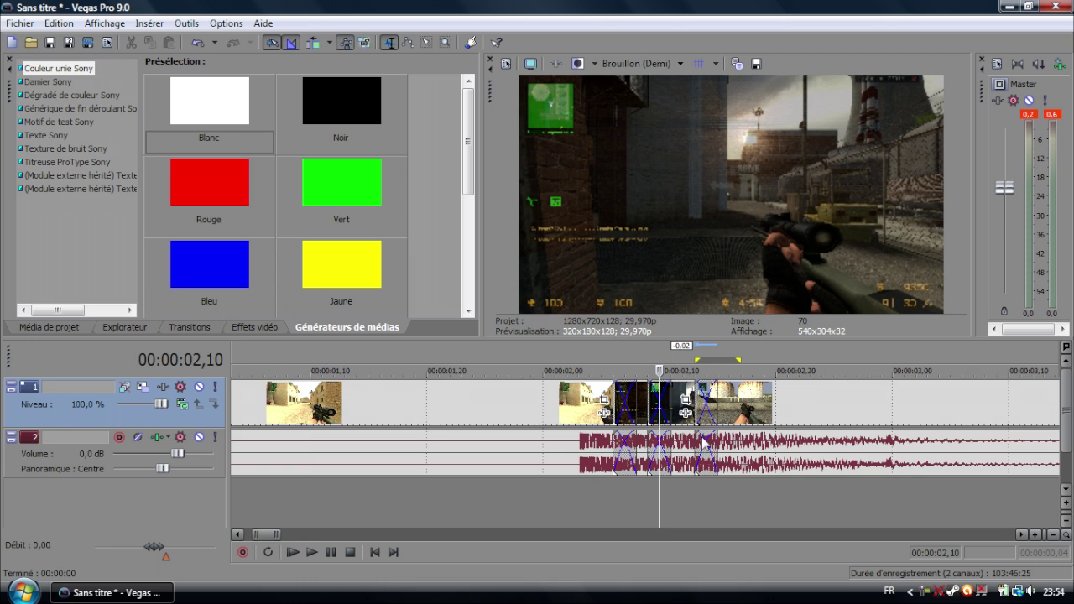
Split the fourth clip at 00:00:02,20 and delete the part after the split
drag(659, 410, 776, 423)
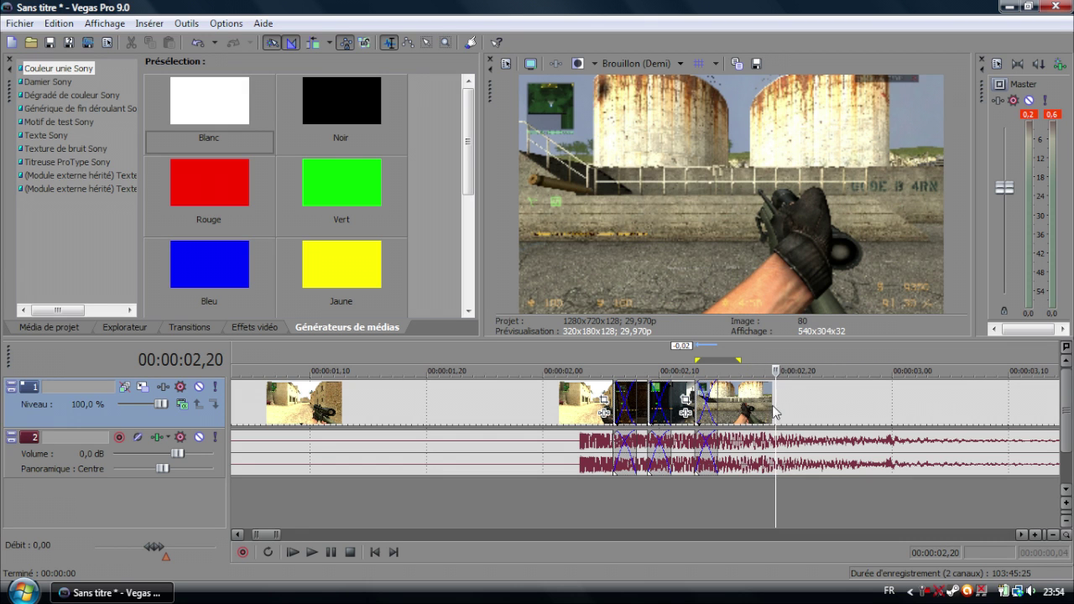
key(s)
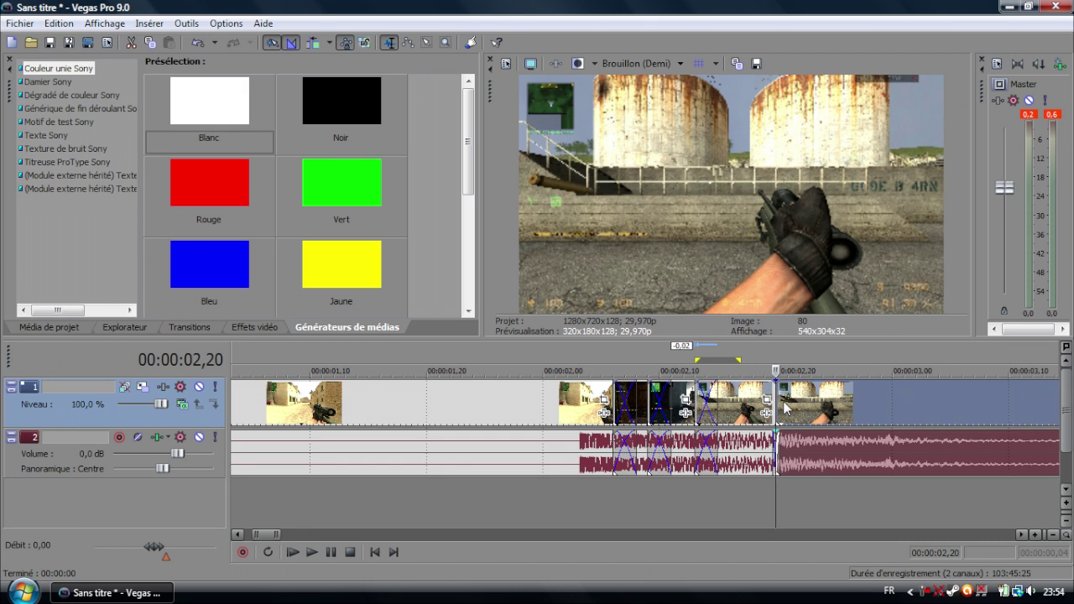
click(784, 403)
key(Delete)
Delete the next clip on the timeline, the one repeating the dark brick-wall scene
scroll(653, 467, down, 7)
scroll(651, 464, down, 1)
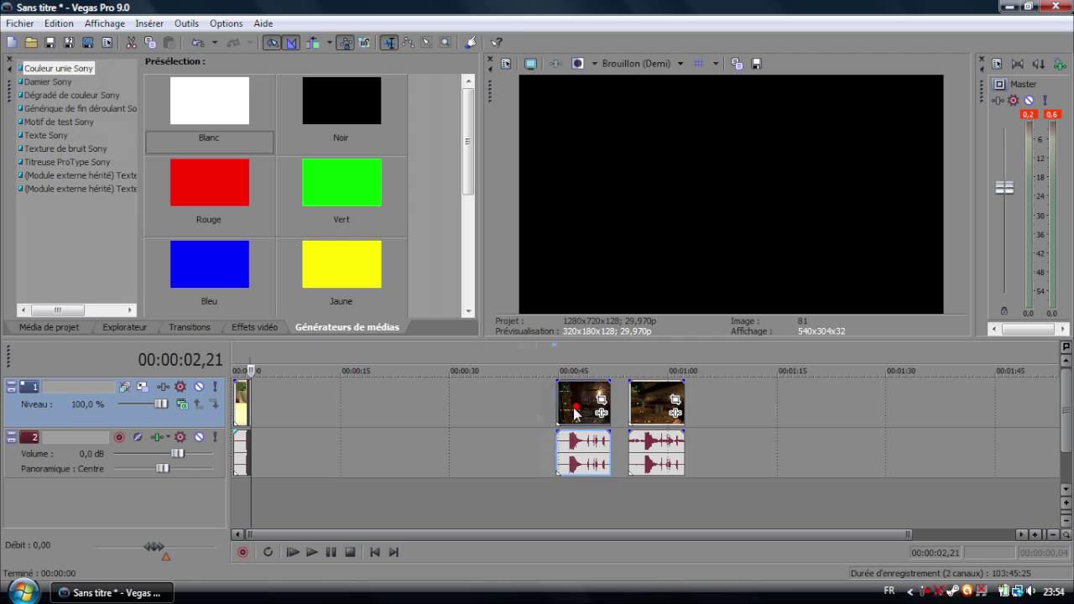
drag(579, 413, 475, 413)
click(476, 413)
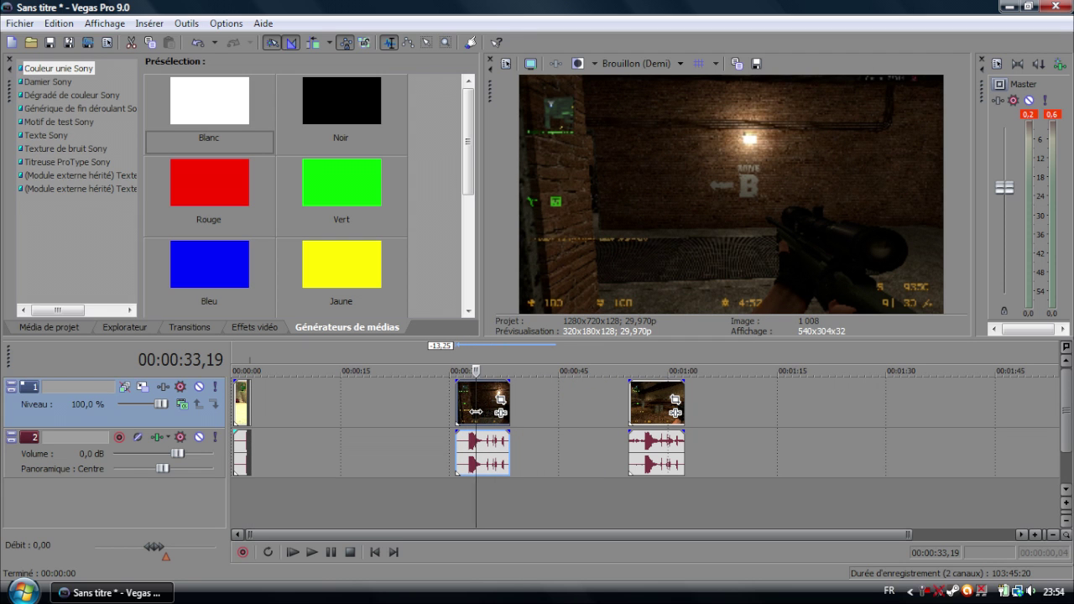
key(Delete)
Bring the last clip close behind the fourth and trim its start to the gunshot, placing it at 00:00:02,23
drag(669, 412, 311, 405)
click(268, 509)
scroll(267, 508, up, 5)
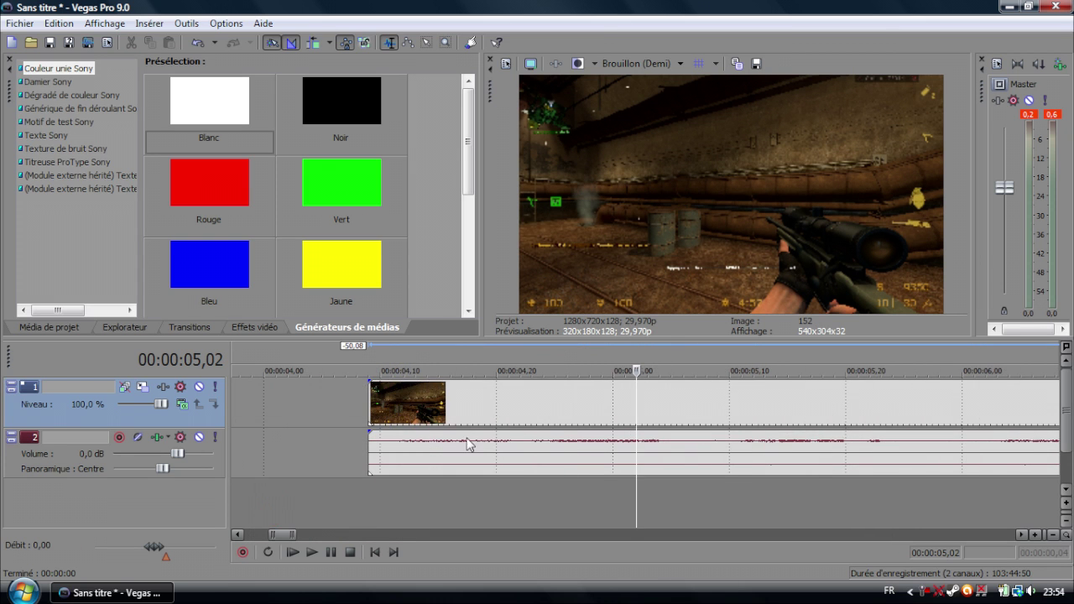
drag(576, 409, 441, 408)
click(453, 512)
scroll(453, 512, up, 5)
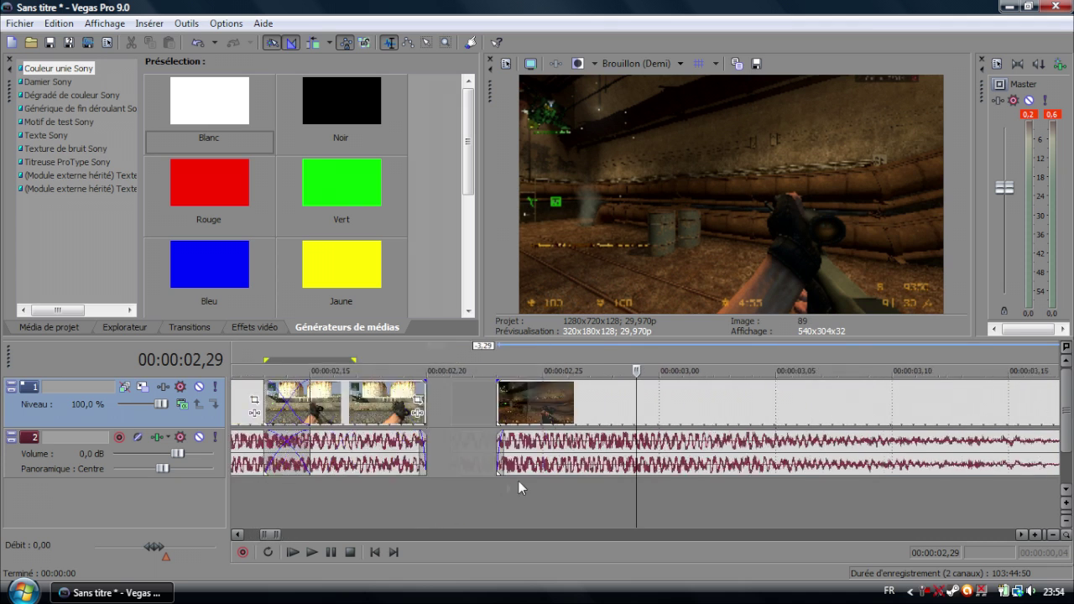
Trim the last clip's start further and move it to 00:00:02,18 for a two-frame crossfade with the fourth clip
click(324, 495)
drag(346, 413, 665, 394)
drag(450, 398, 635, 393)
drag(717, 392, 379, 399)
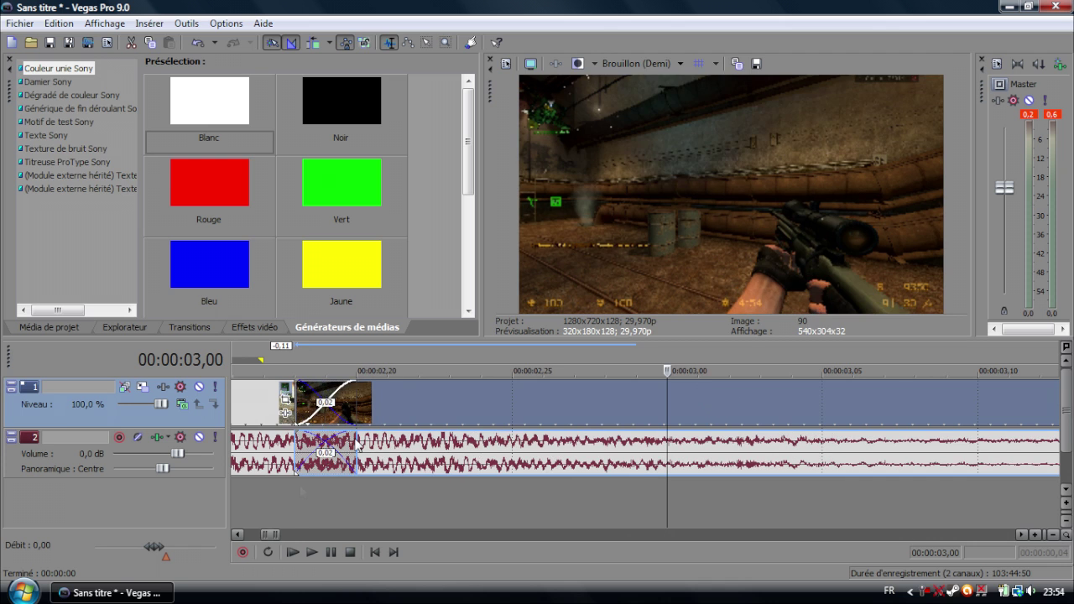
Trim one frame off the last clip's start and shift the clip back to 00:00:02,18
click(292, 491)
click(274, 490)
drag(263, 494, 388, 482)
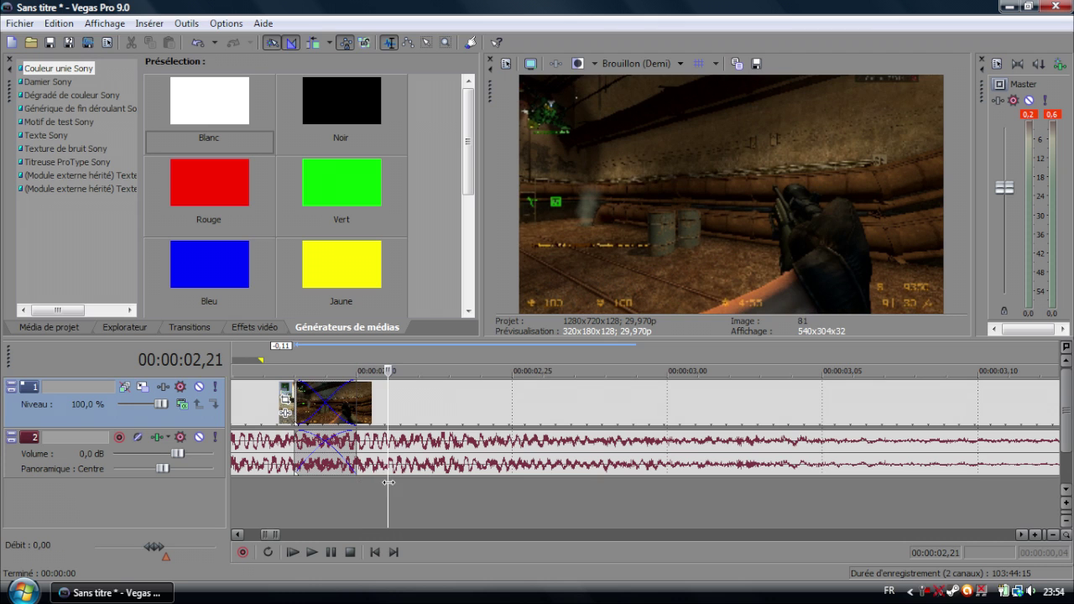
drag(300, 404, 331, 403)
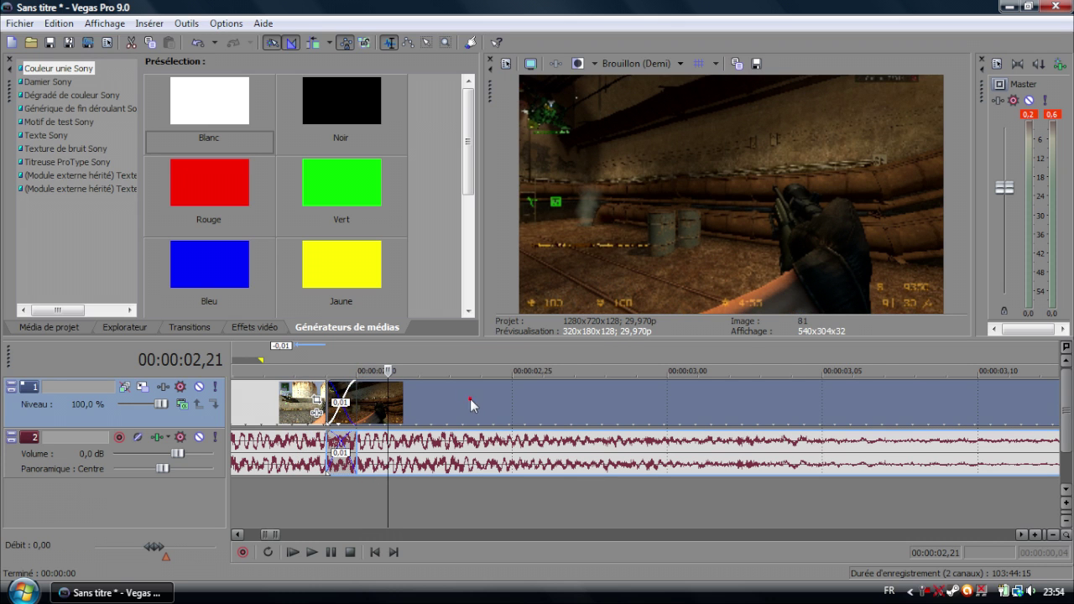
drag(327, 411, 296, 412)
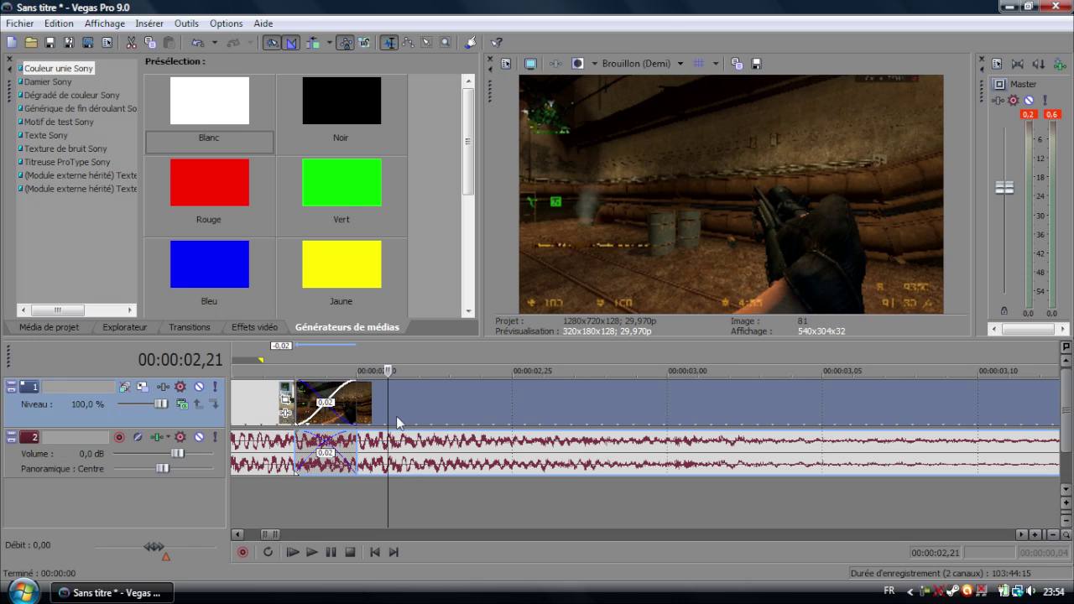
Step frame by frame through the last crossfade from 00:00:02,17 to compare the weapon's position in both clips
click(263, 409)
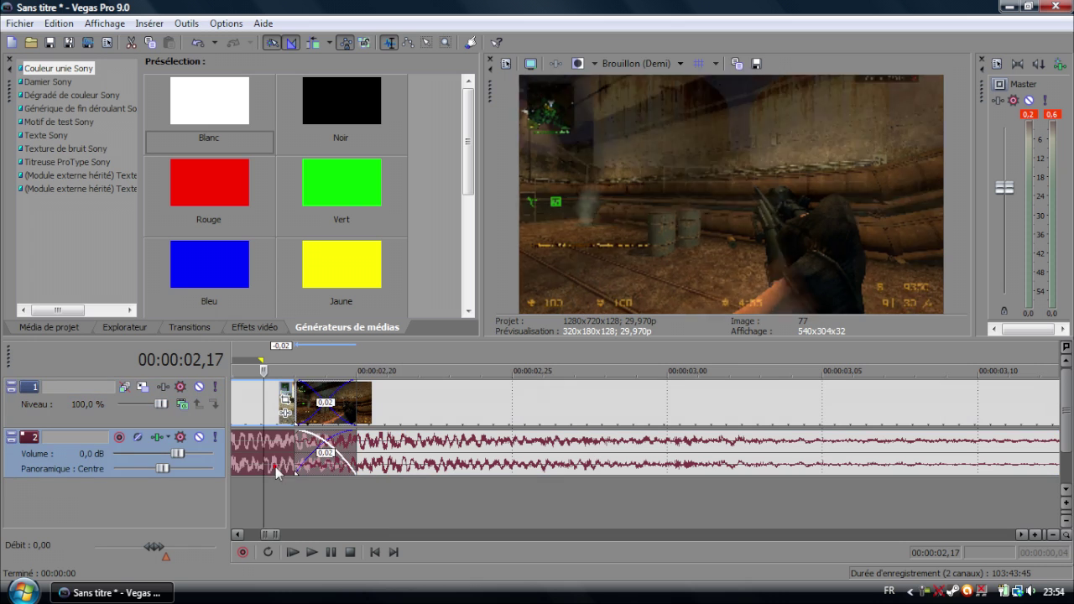
key(Right)
key(Right)
key(Left)
key(Right)
key(Right)
key(Right)
key(Left)
key(Left)
key(Left)
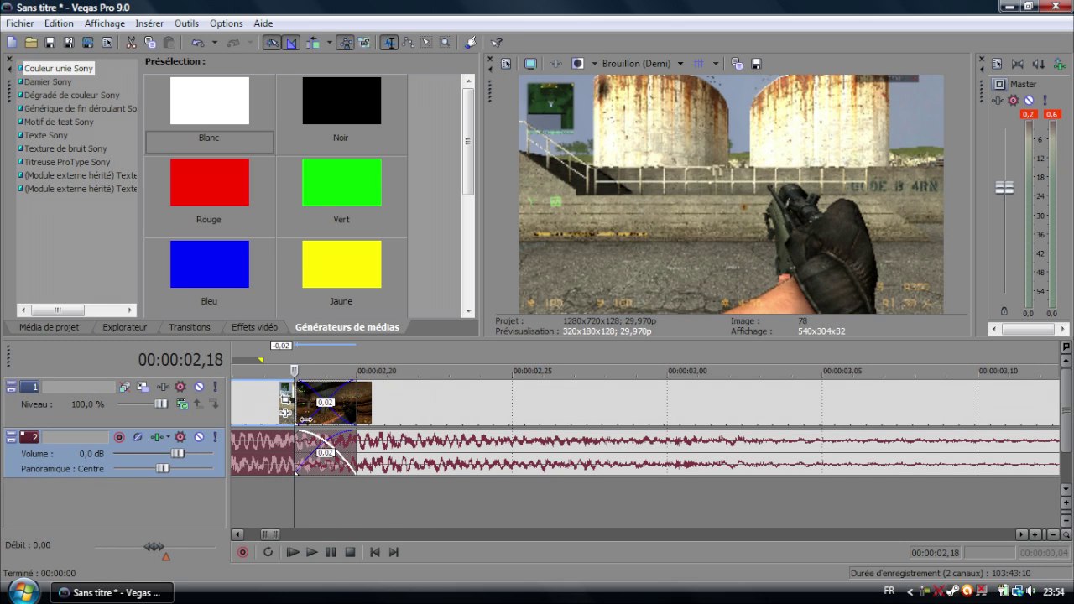
key(Right)
key(Right)
key(Left)
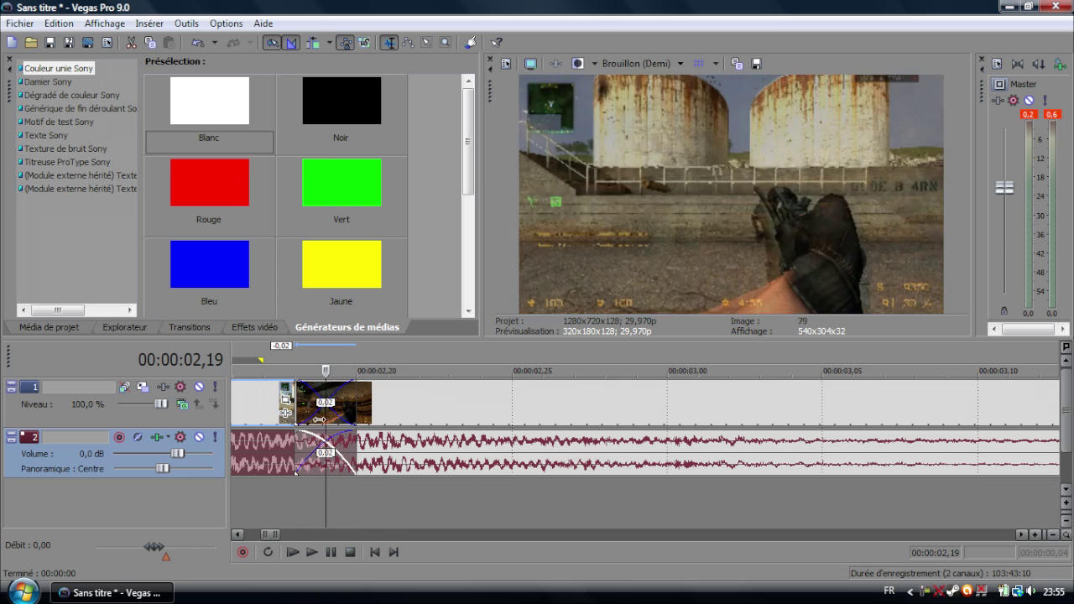
Play the five joined clips repeatedly from 00:00:02,00 to review the complete transition
click(393, 410)
scroll(423, 443, down, 10)
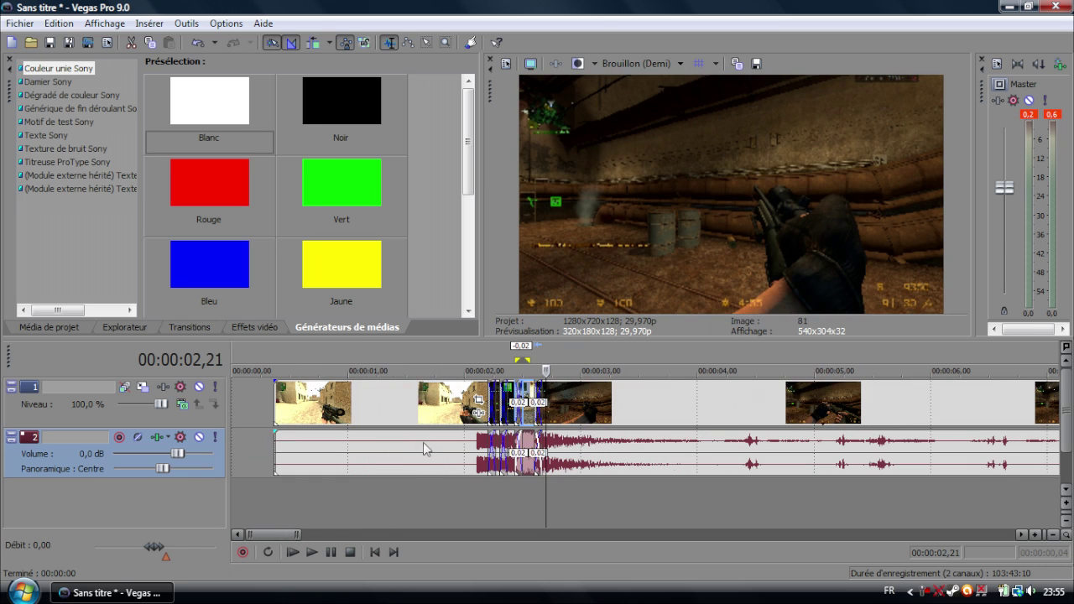
click(465, 496)
click(312, 552)
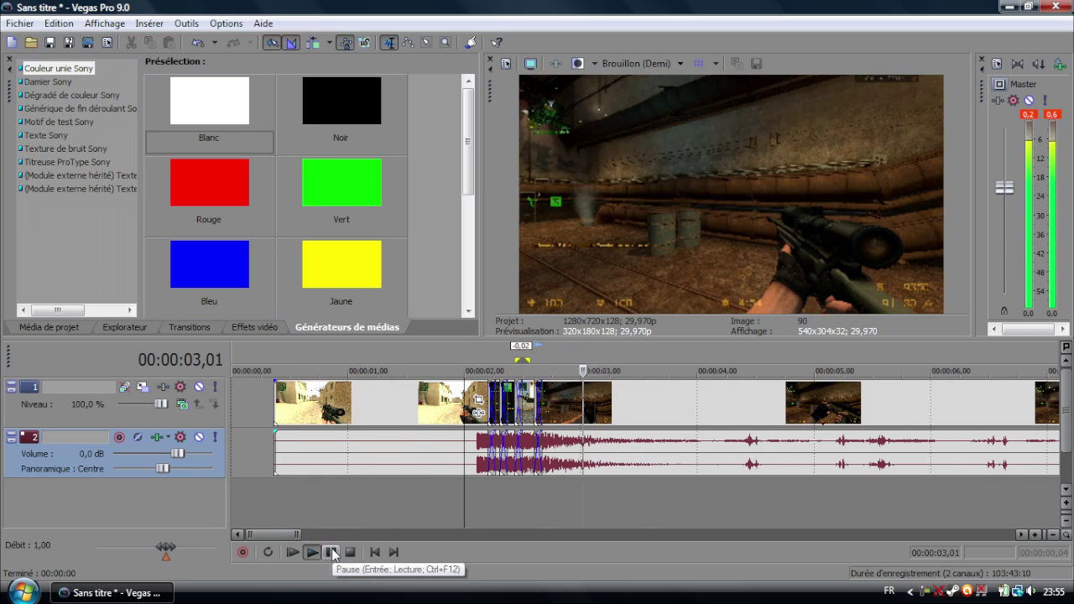
click(311, 553)
click(311, 552)
click(331, 552)
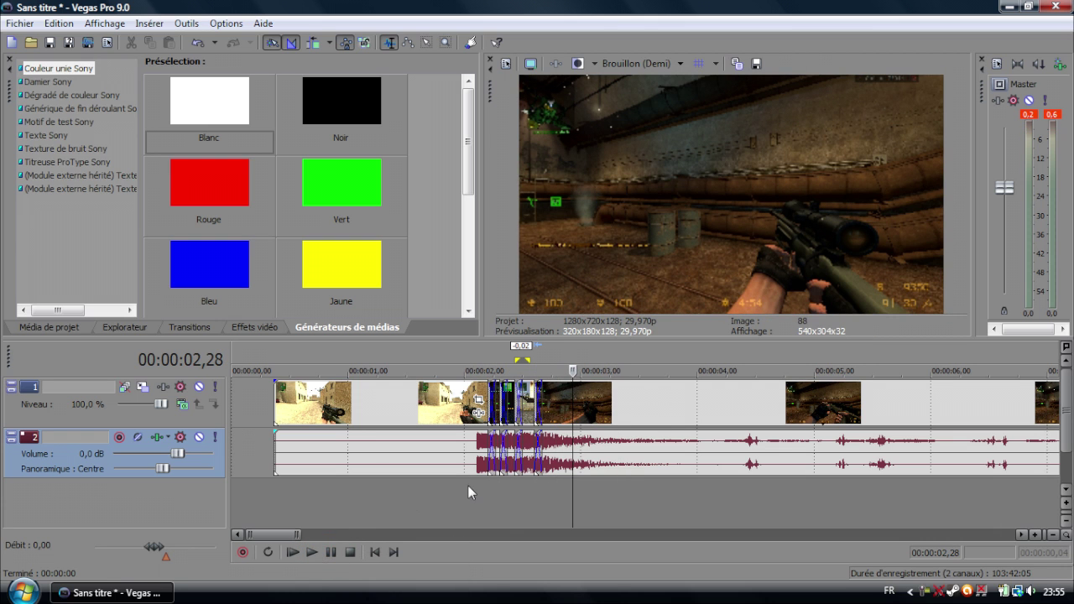